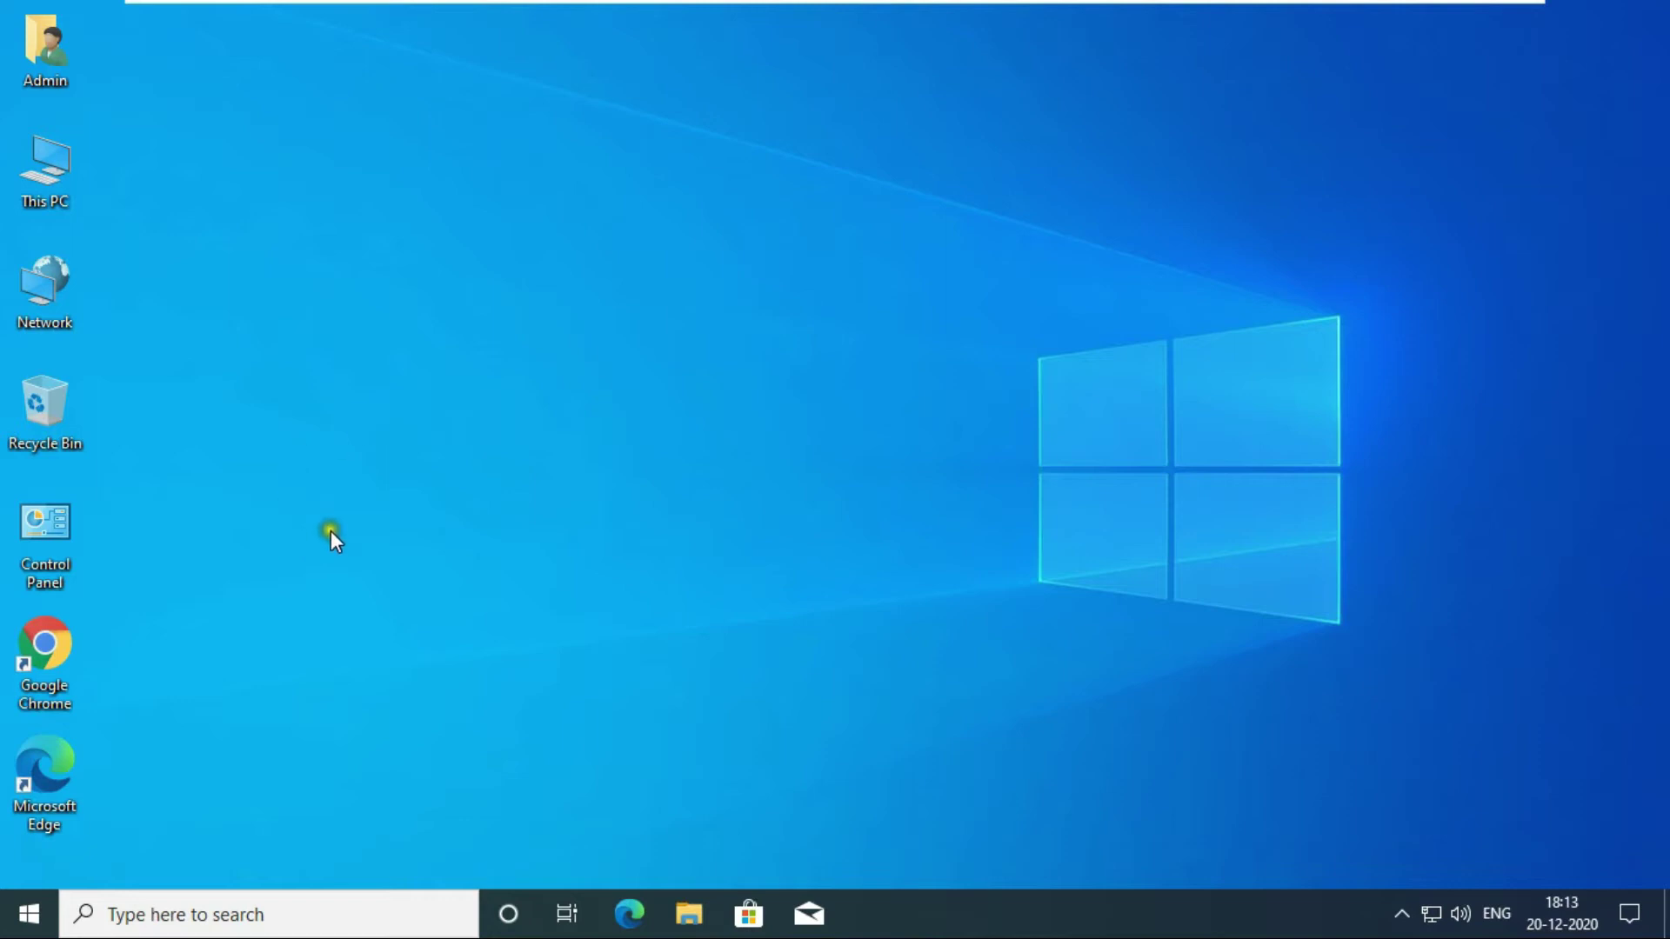
In the Start menu, expand Windows Administrative Tools to reveal Local Security Policy.
{"action": "left_click", "coordinate": [26, 915]}
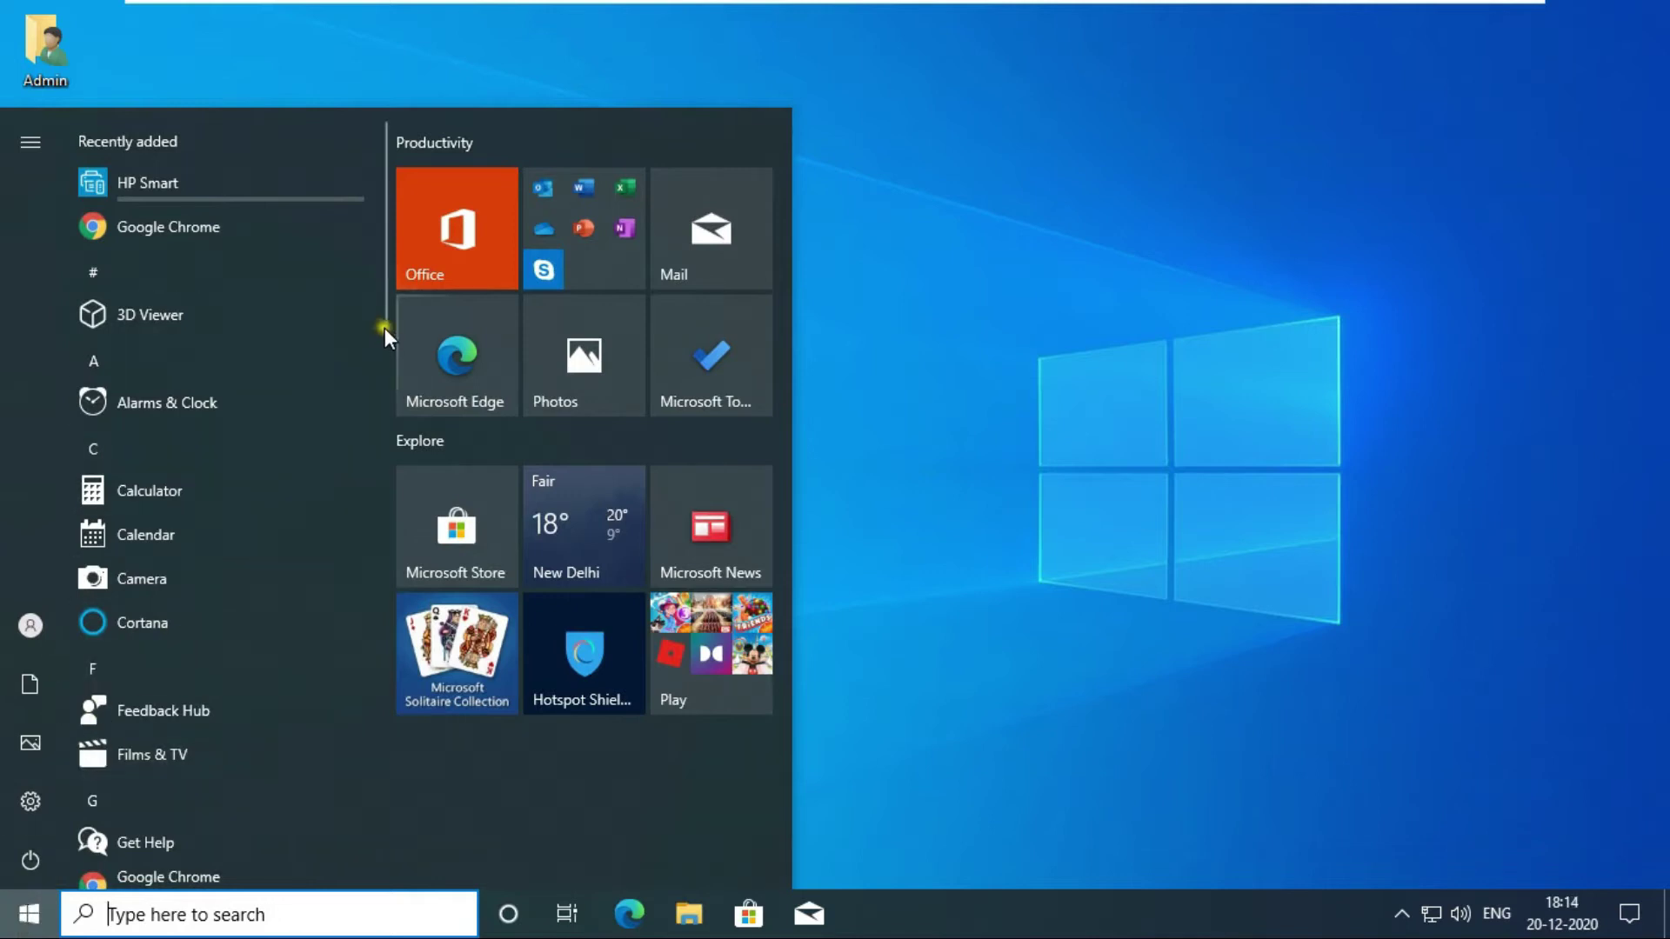
{"action": "left_click_drag", "start_coordinate": [387, 330], "coordinate": [385, 796]}
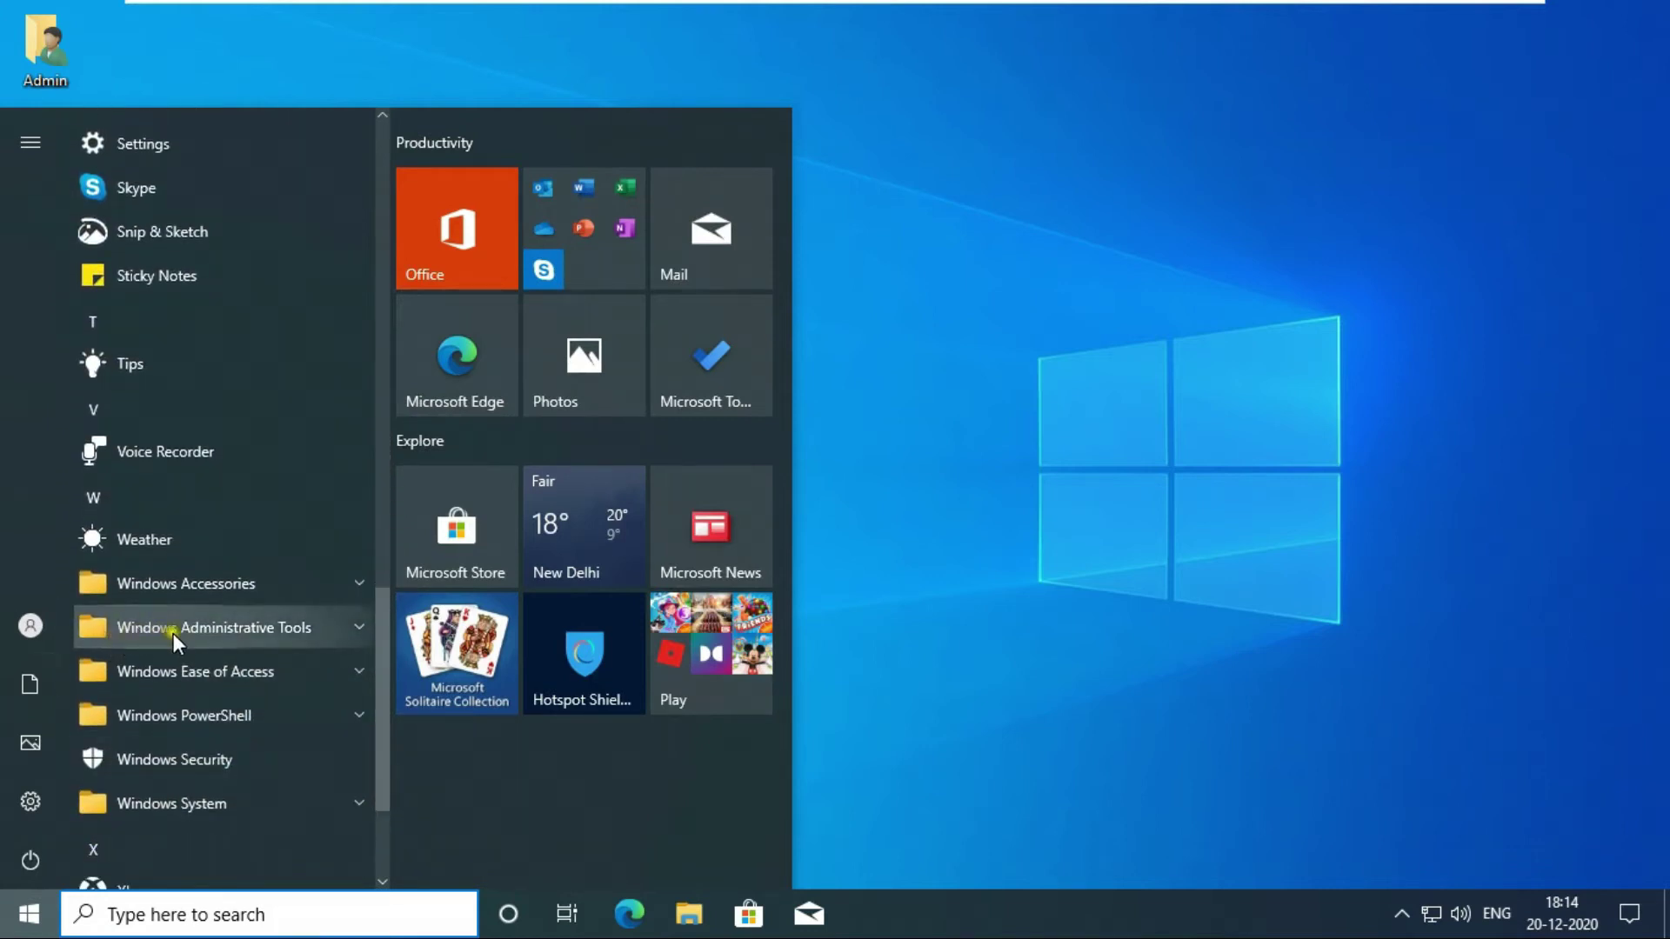
{"action": "left_click", "coordinate": [358, 624]}
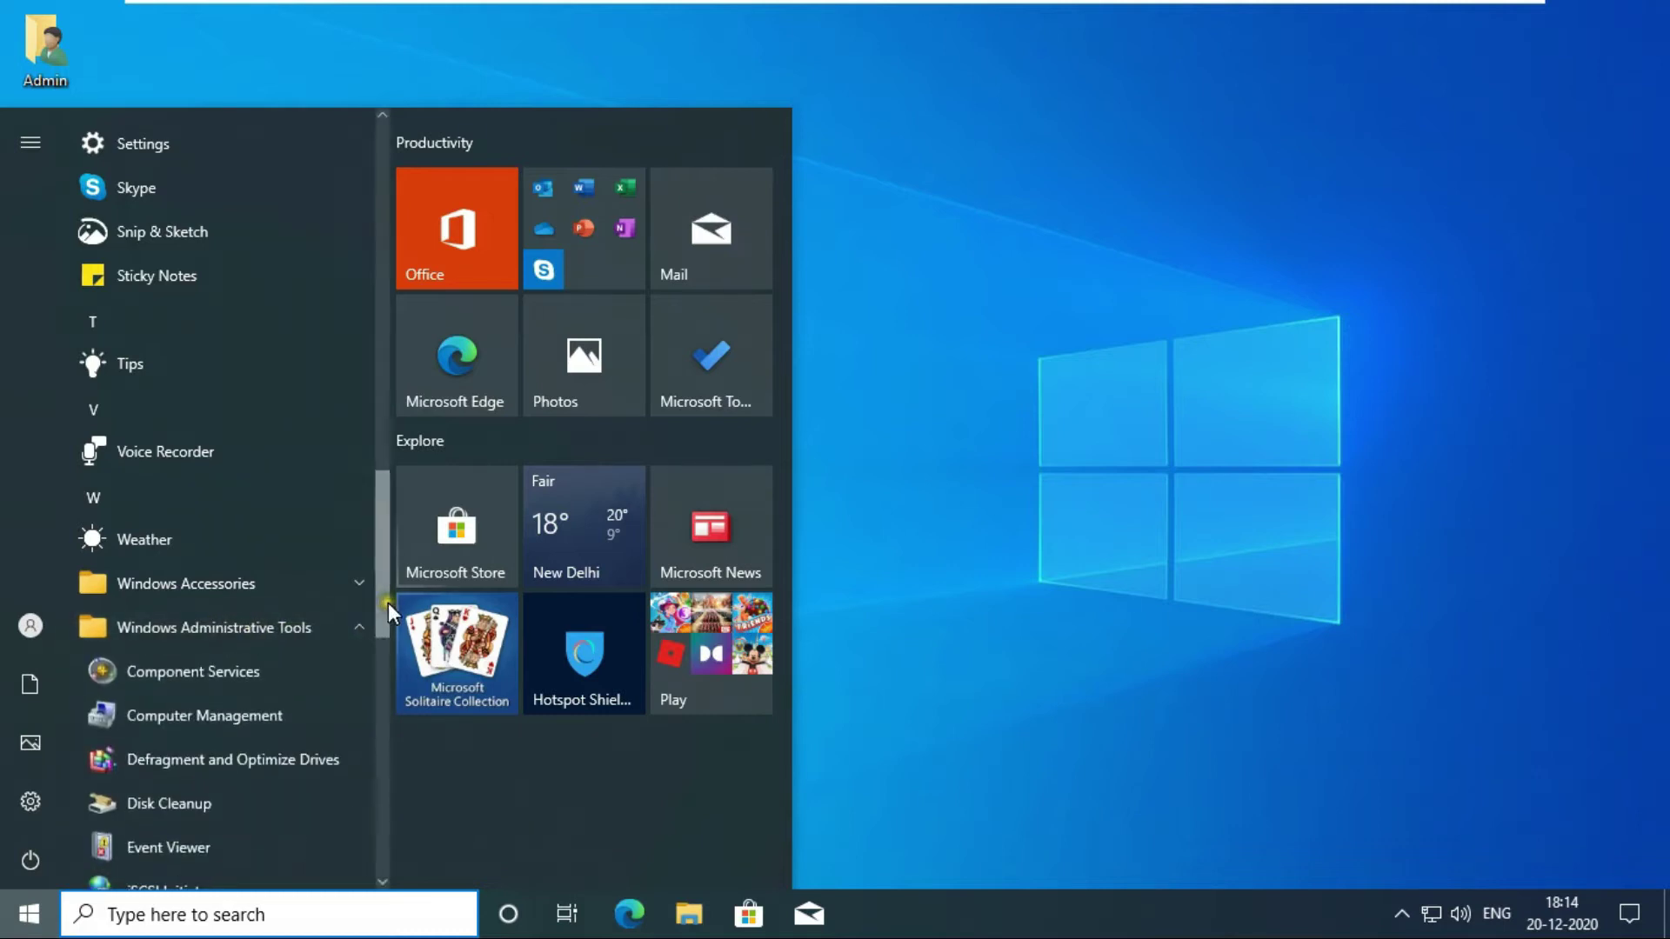
{"action": "left_click_drag", "start_coordinate": [388, 602], "coordinate": [381, 673]}
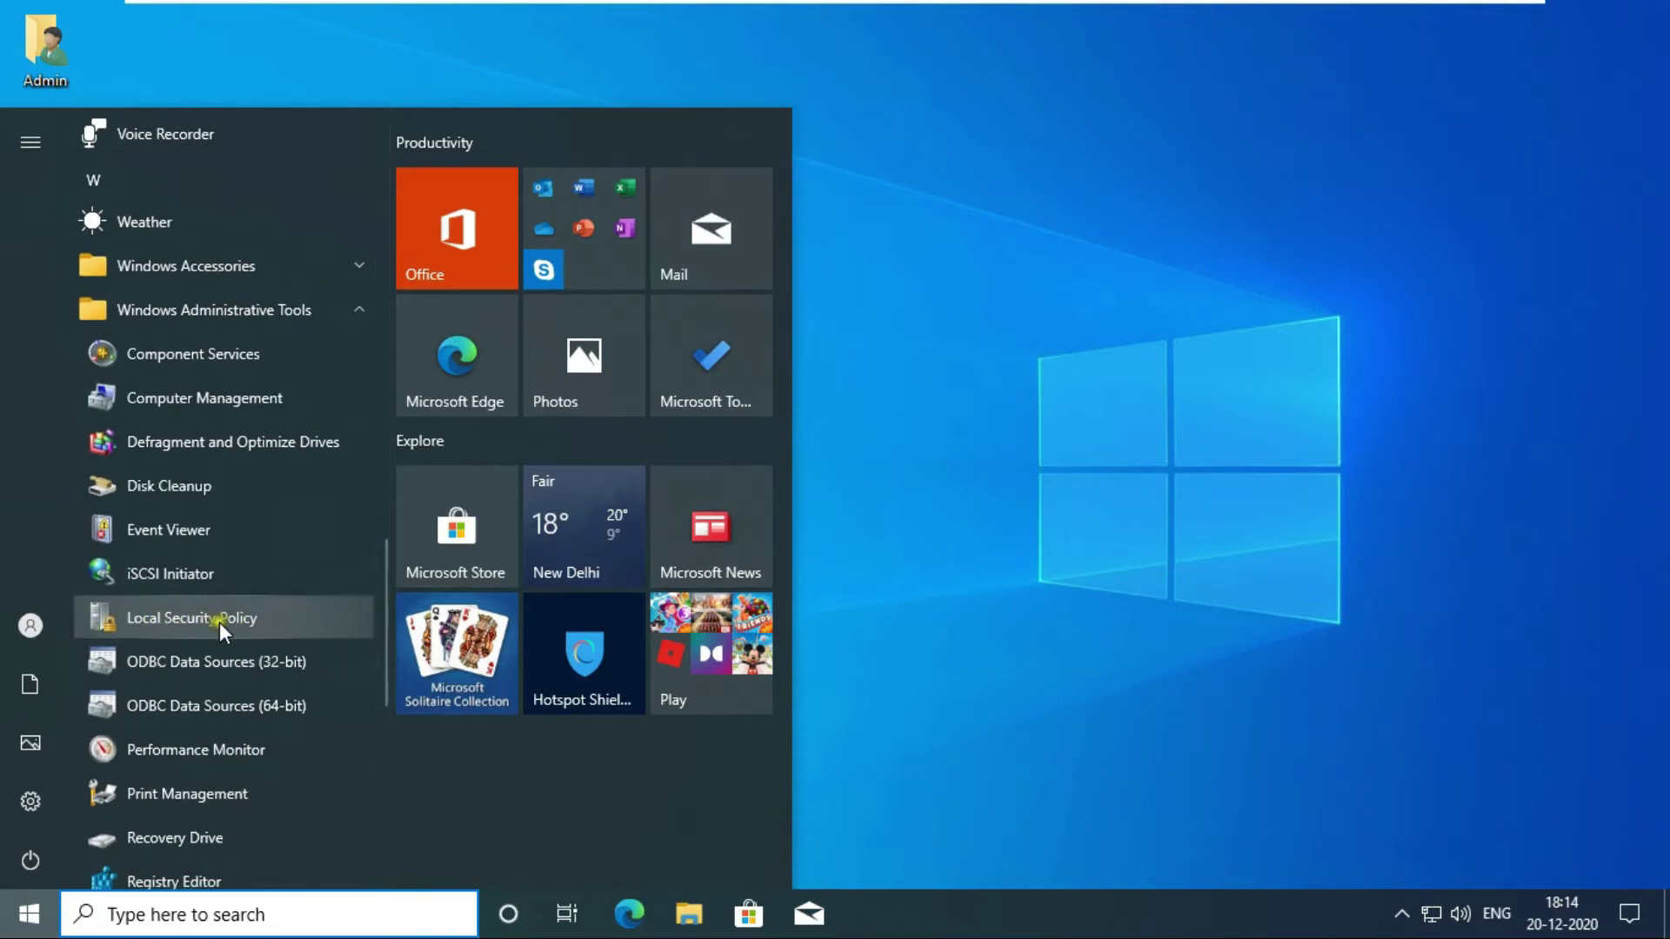
Launch Local Security Policy and open Account Policies > Password Policy, selecting Minimum password length.
{"action": "left_click", "coordinate": [233, 620]}
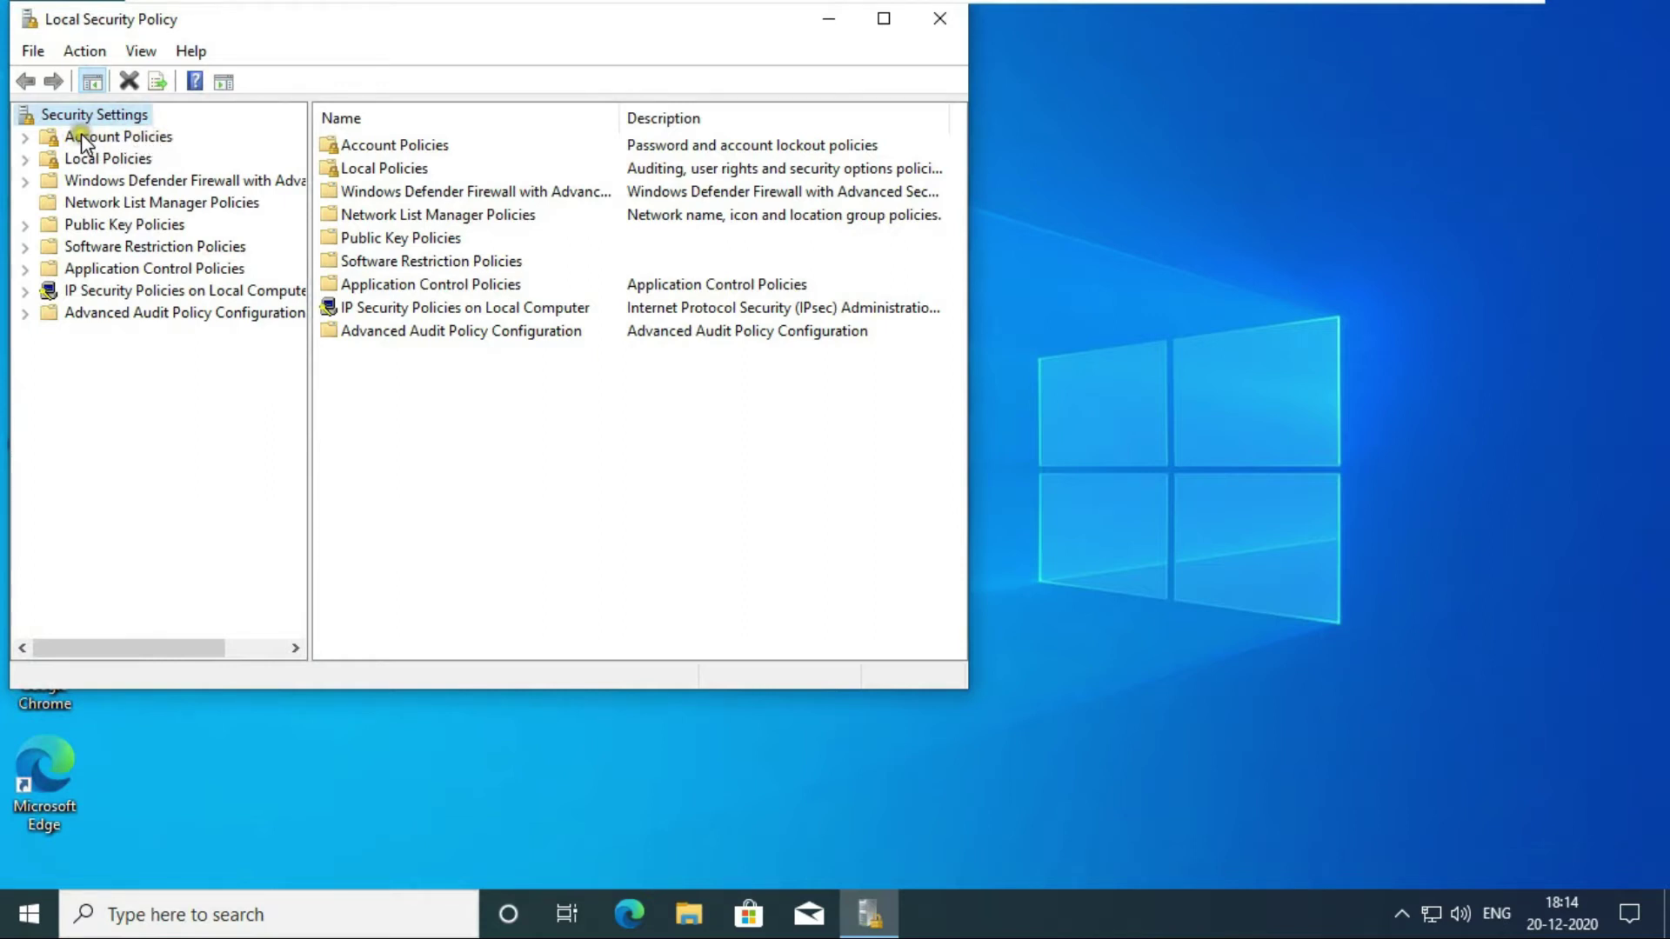
{"action": "left_click", "coordinate": [26, 138]}
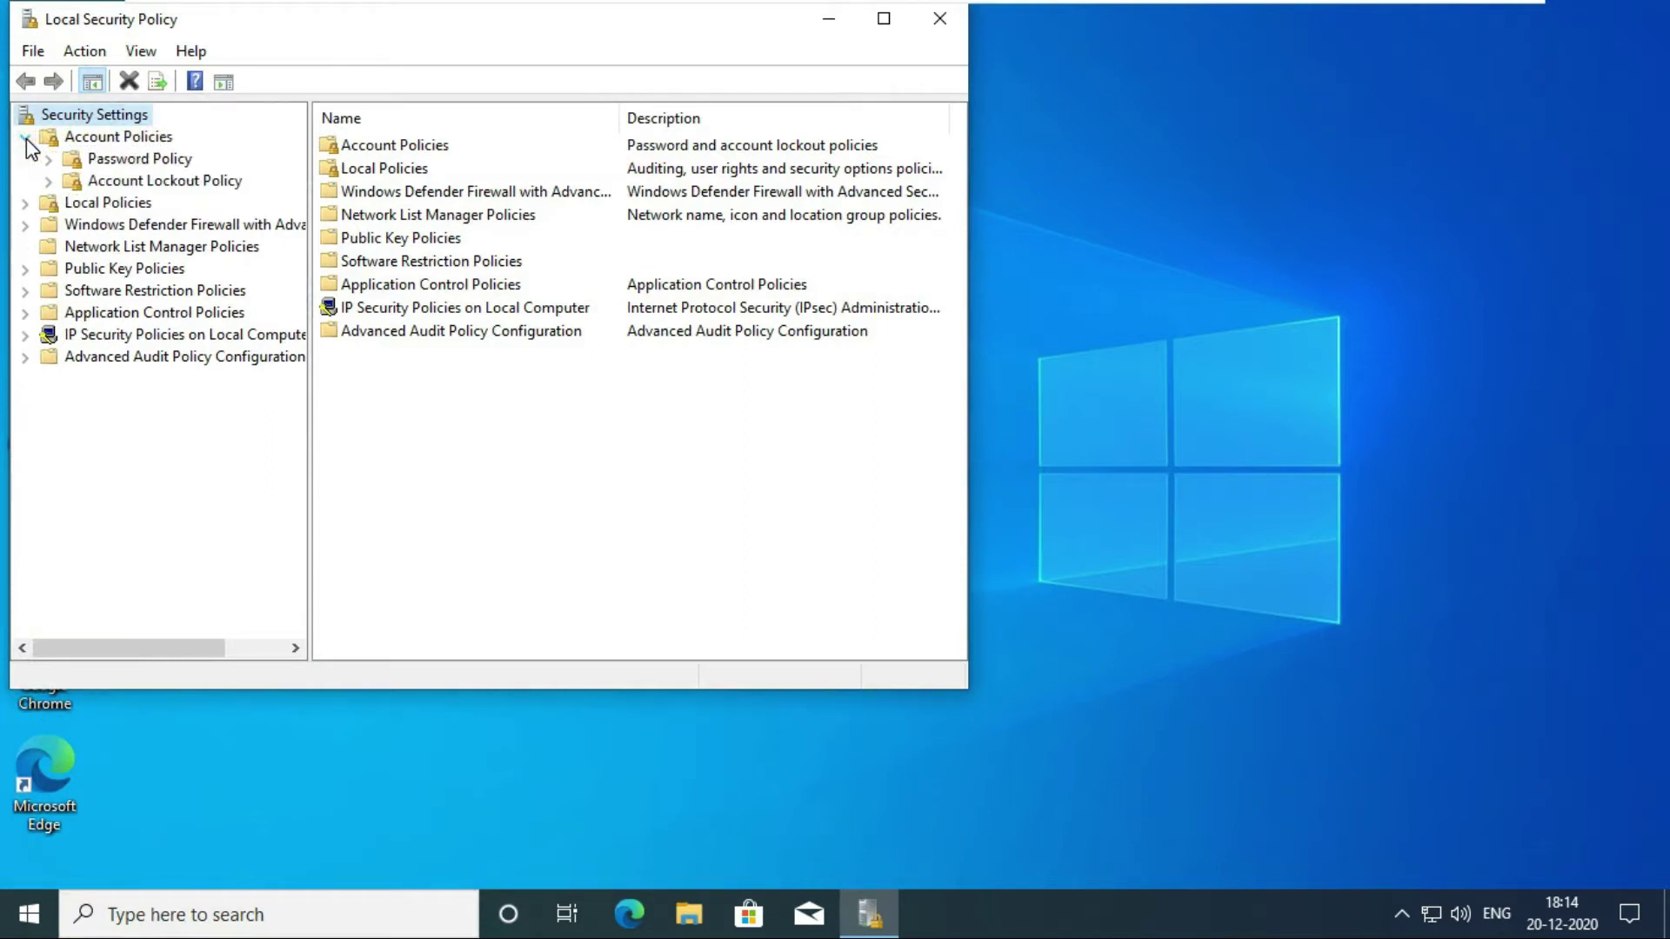
{"action": "left_click", "coordinate": [147, 155]}
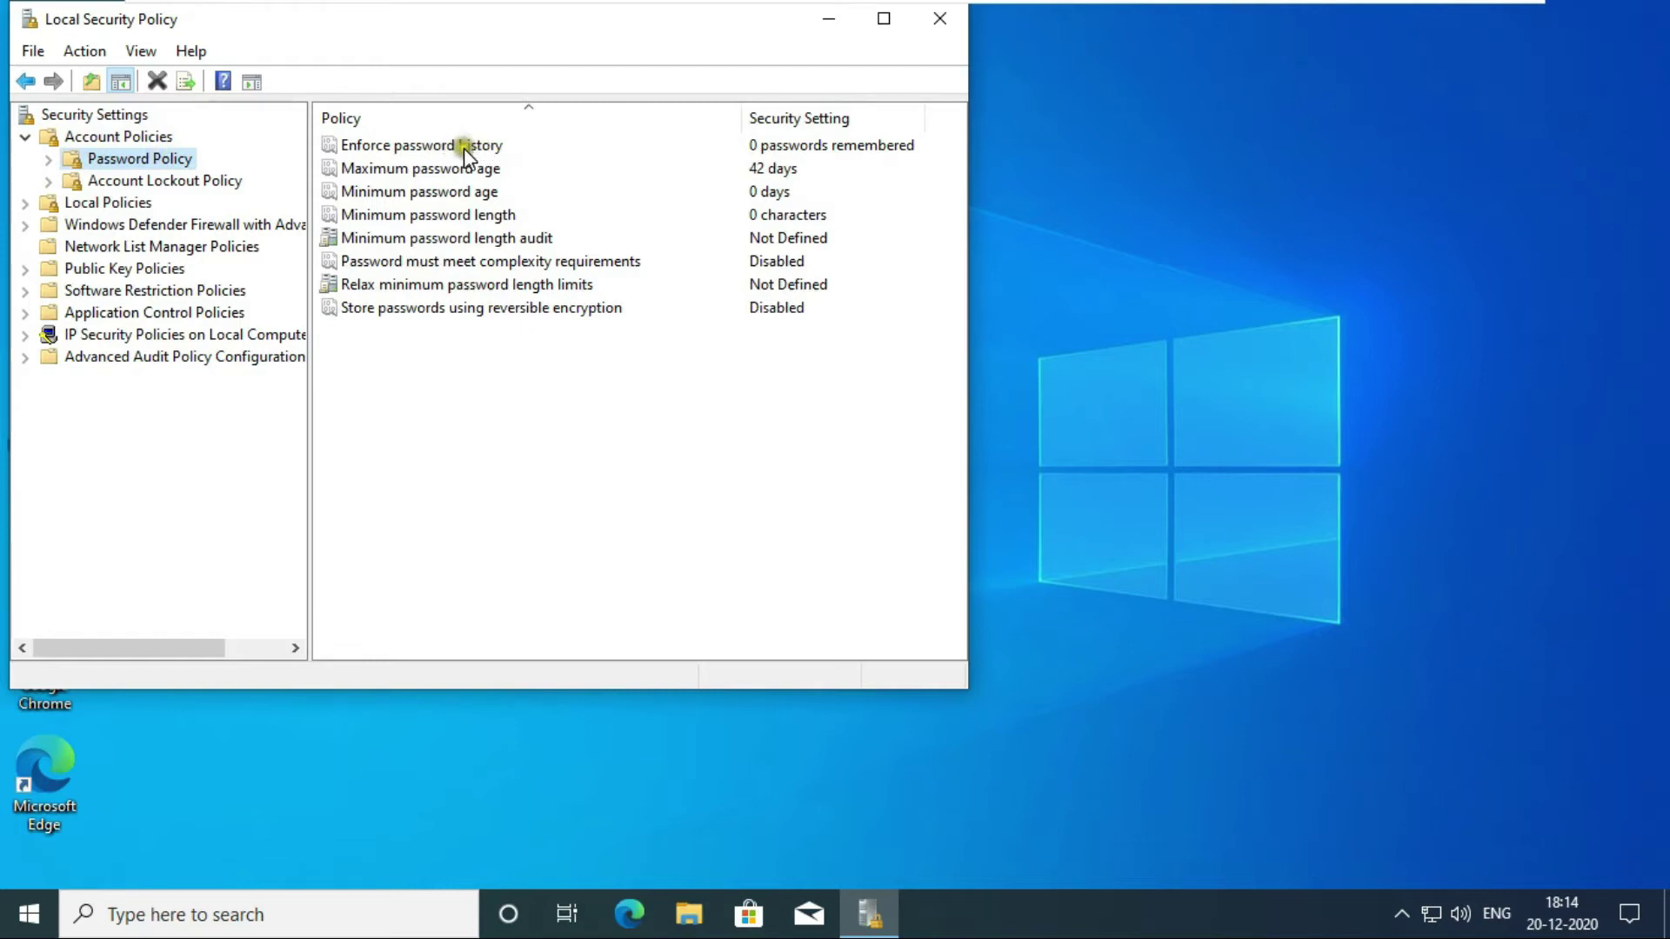
{"action": "left_click", "coordinate": [422, 213]}
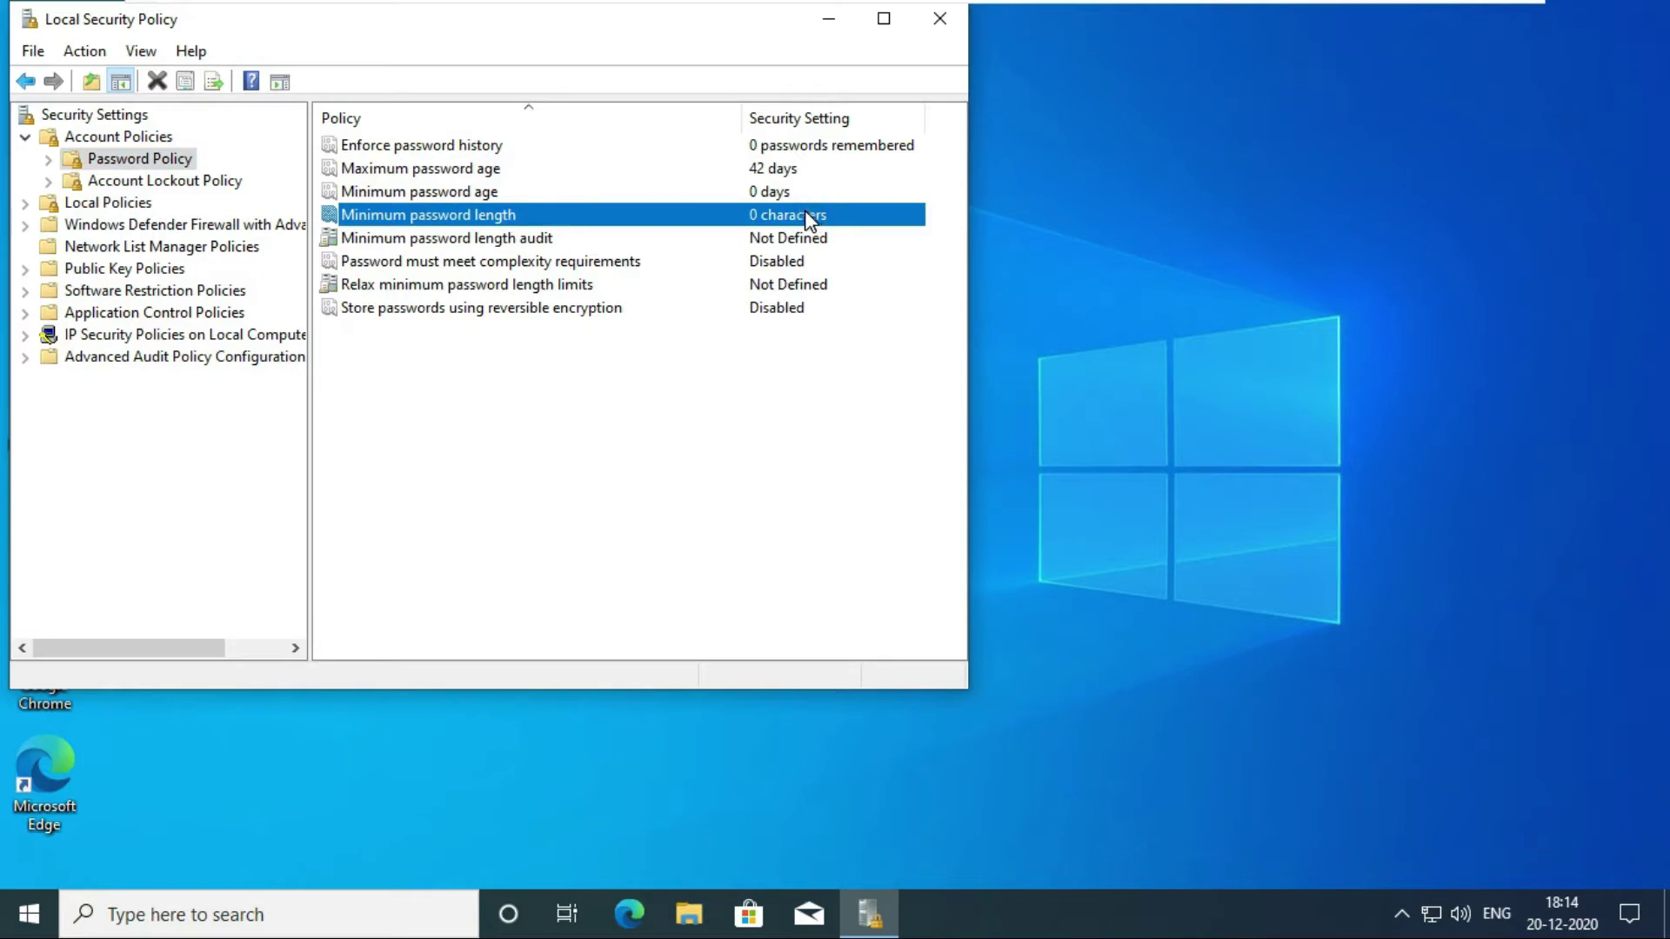
Set the Minimum password length policy to 7 characters.
{"action": "double_click", "coordinate": [439, 226]}
{"action": "double_click", "coordinate": [466, 221]}
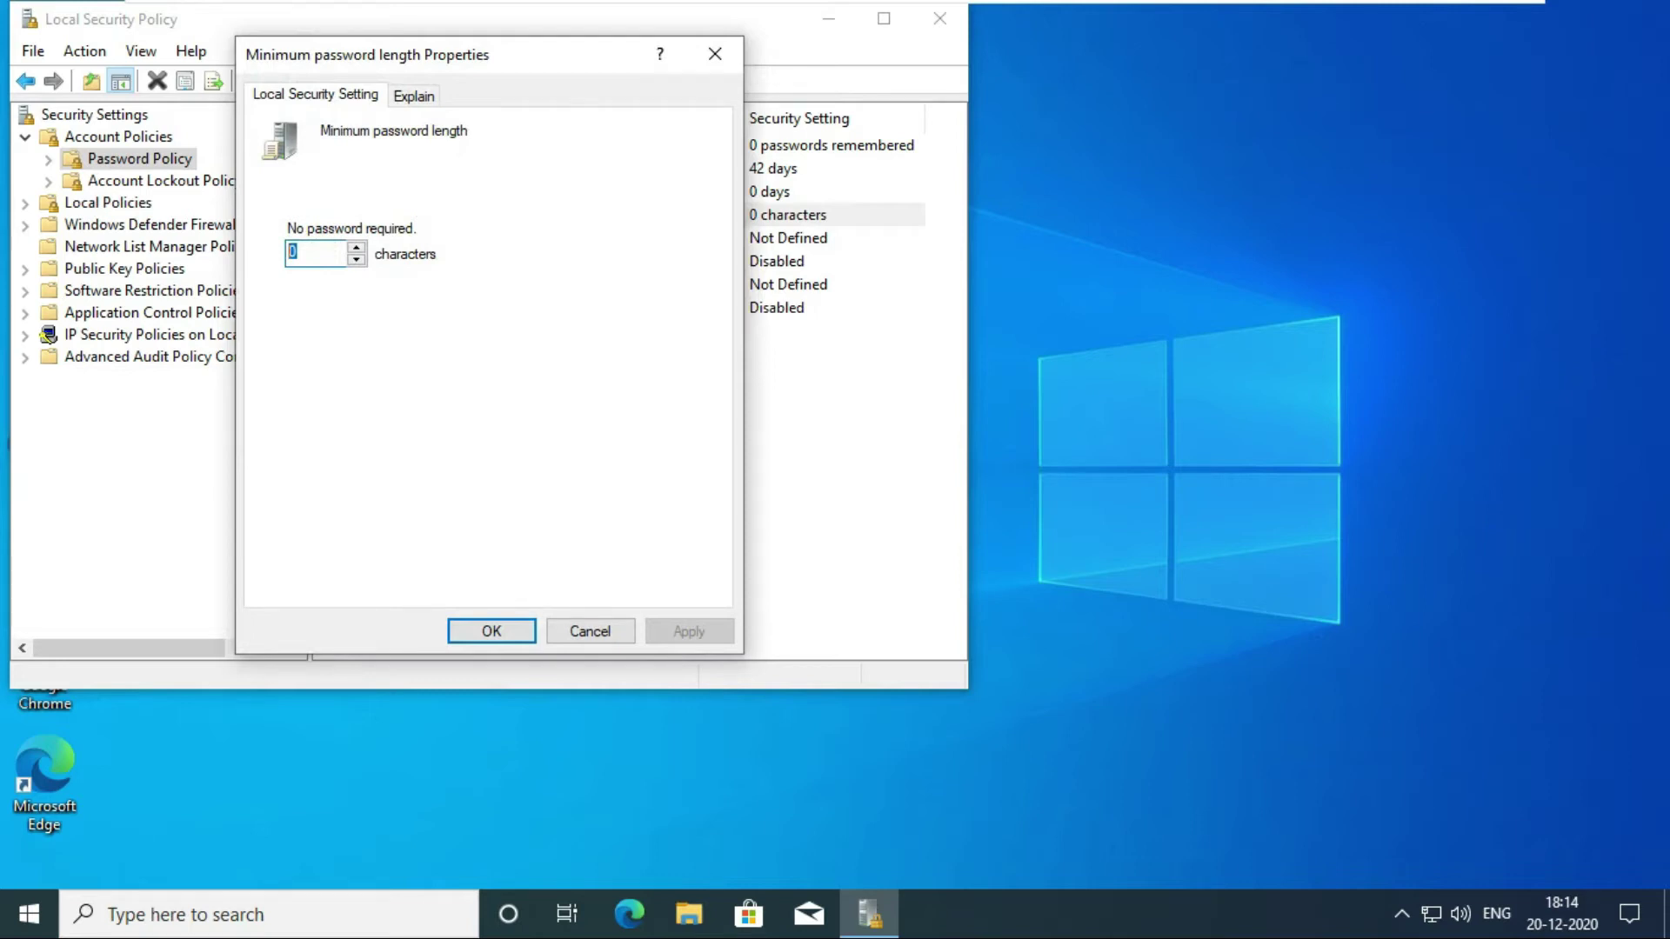
{"action": "type", "text": "7"}
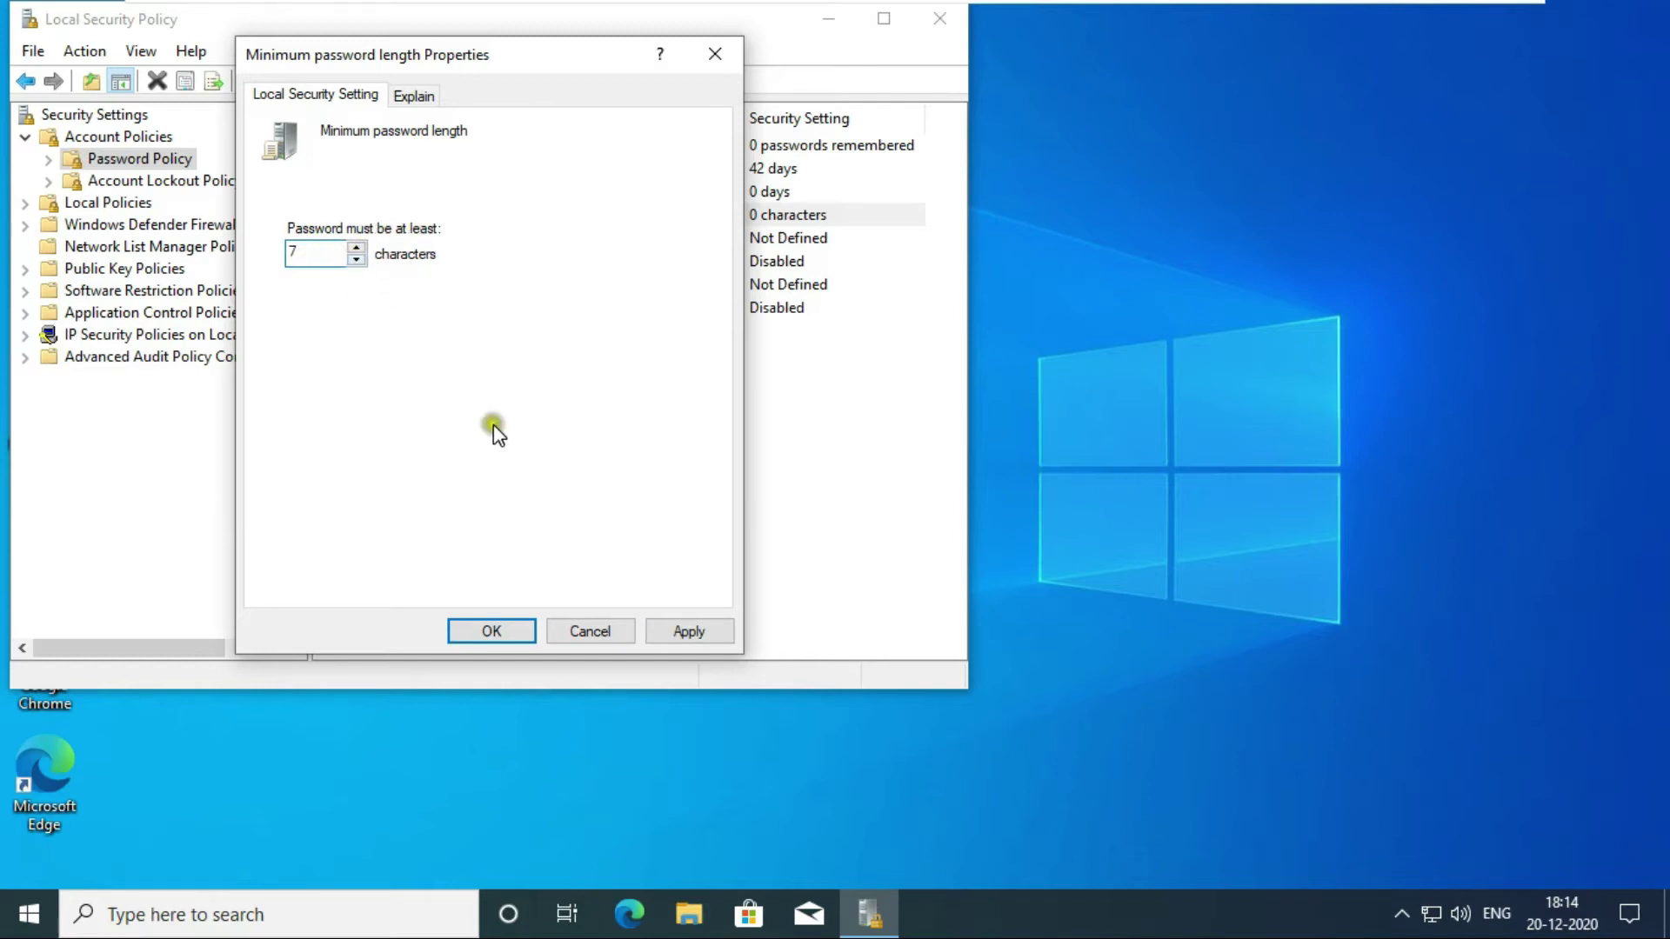
{"action": "left_click", "coordinate": [661, 624]}
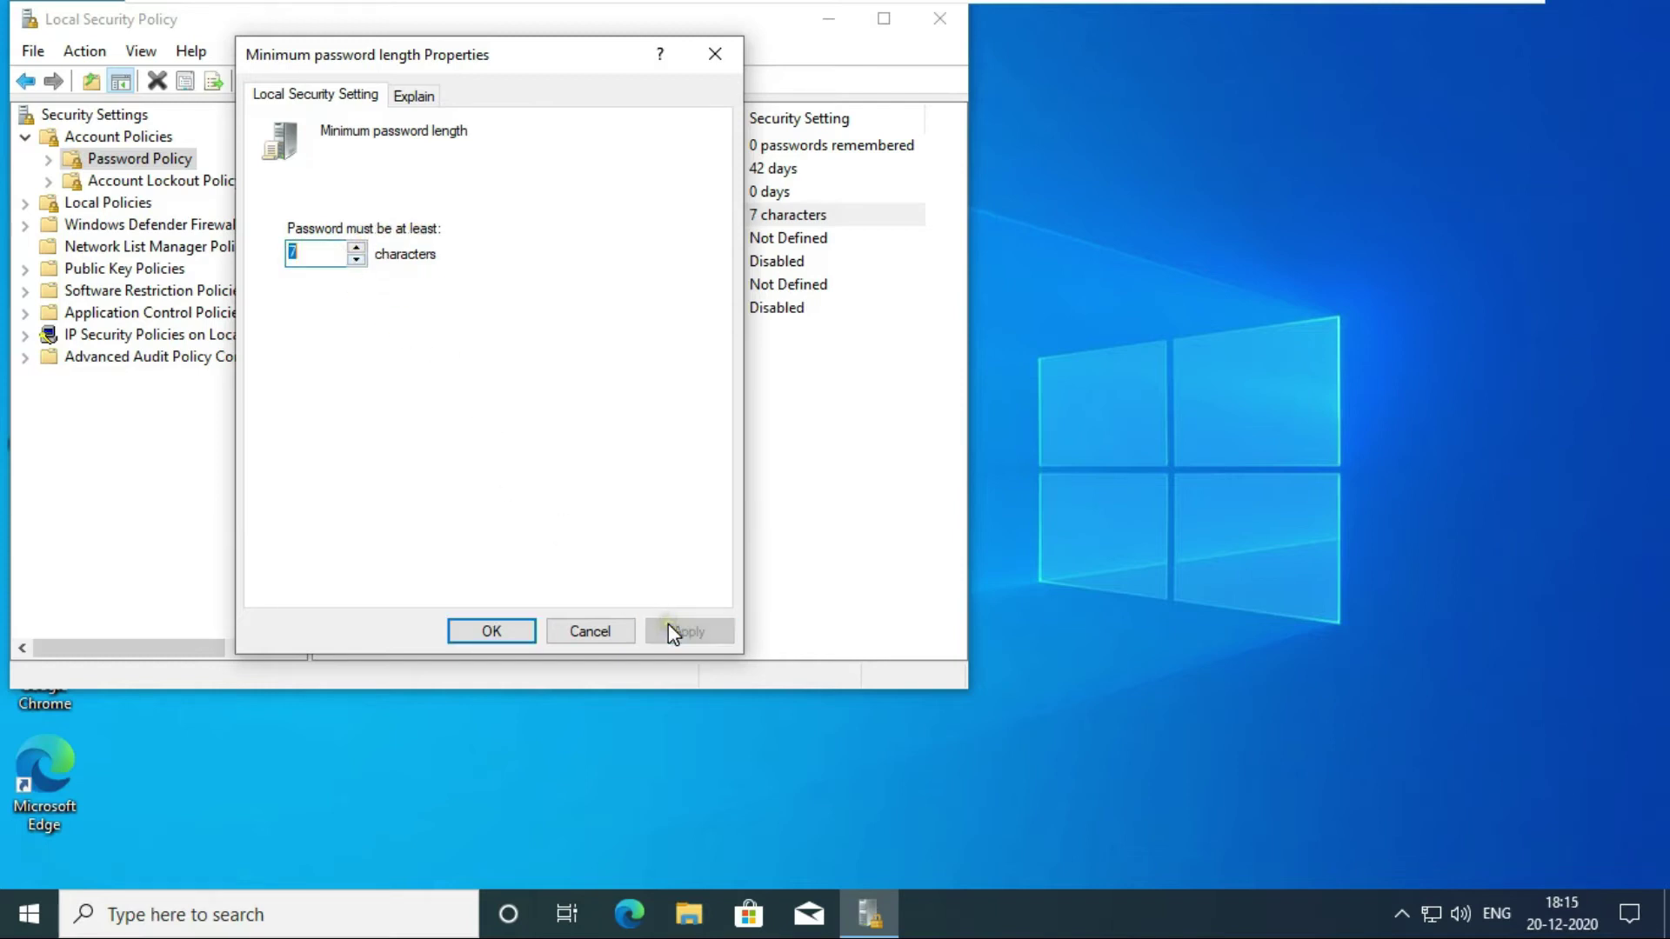
{"action": "left_click", "coordinate": [484, 634]}
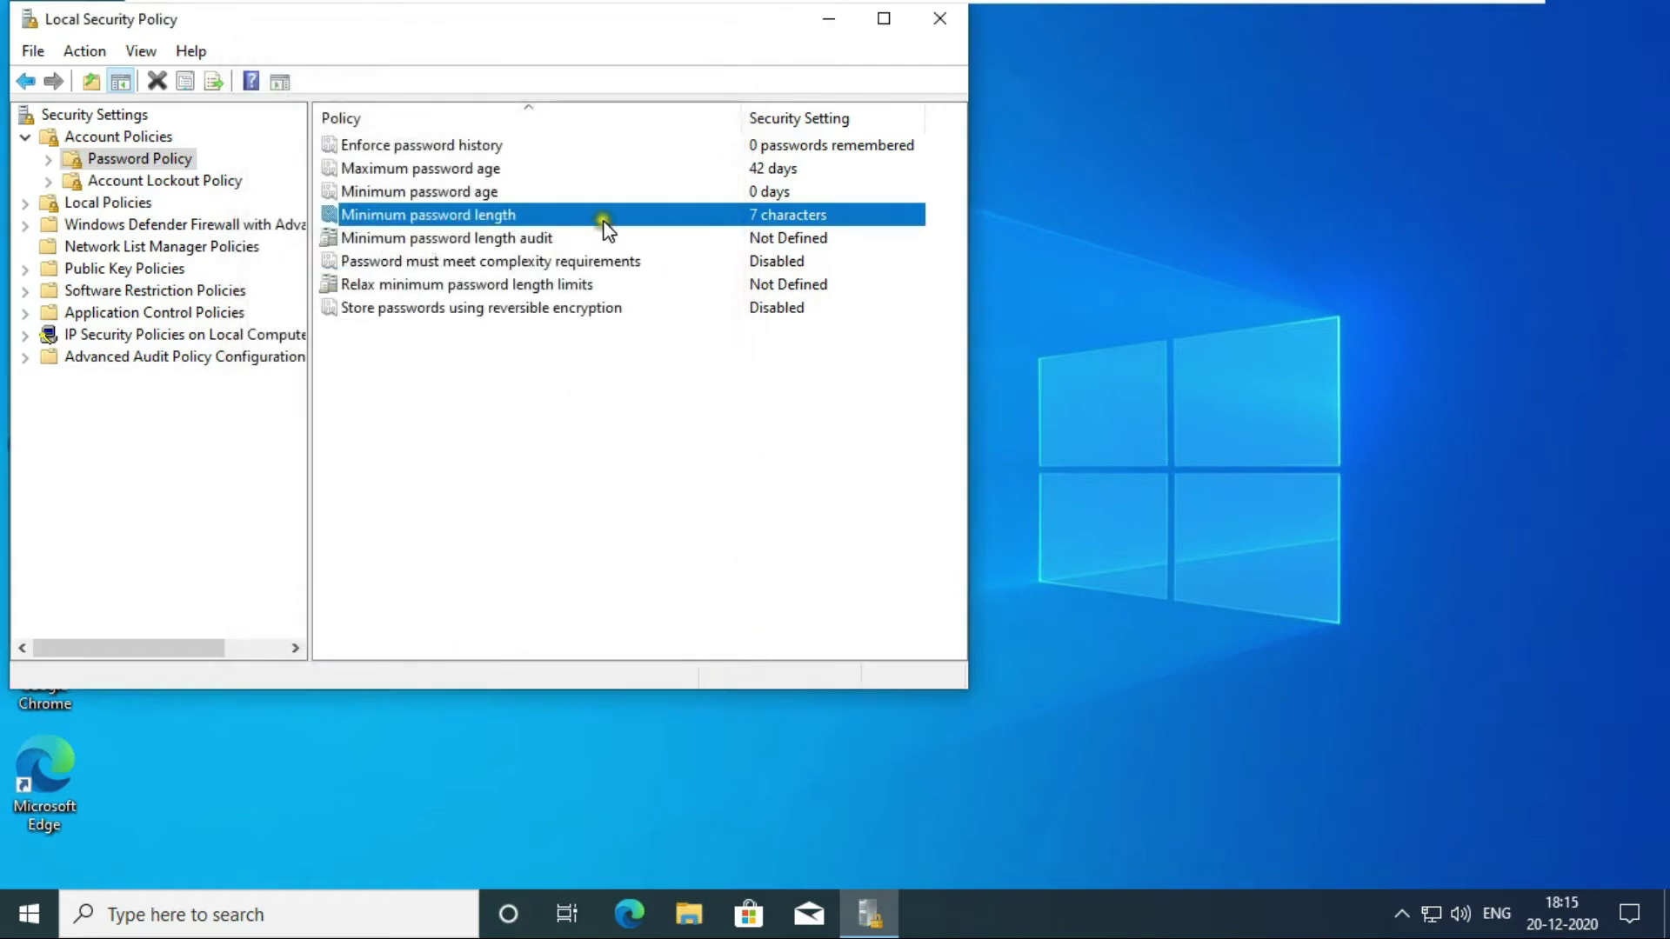
Change 'Password must meet complexity requirements' from Disabled to Enabled.
{"action": "left_click", "coordinate": [431, 263]}
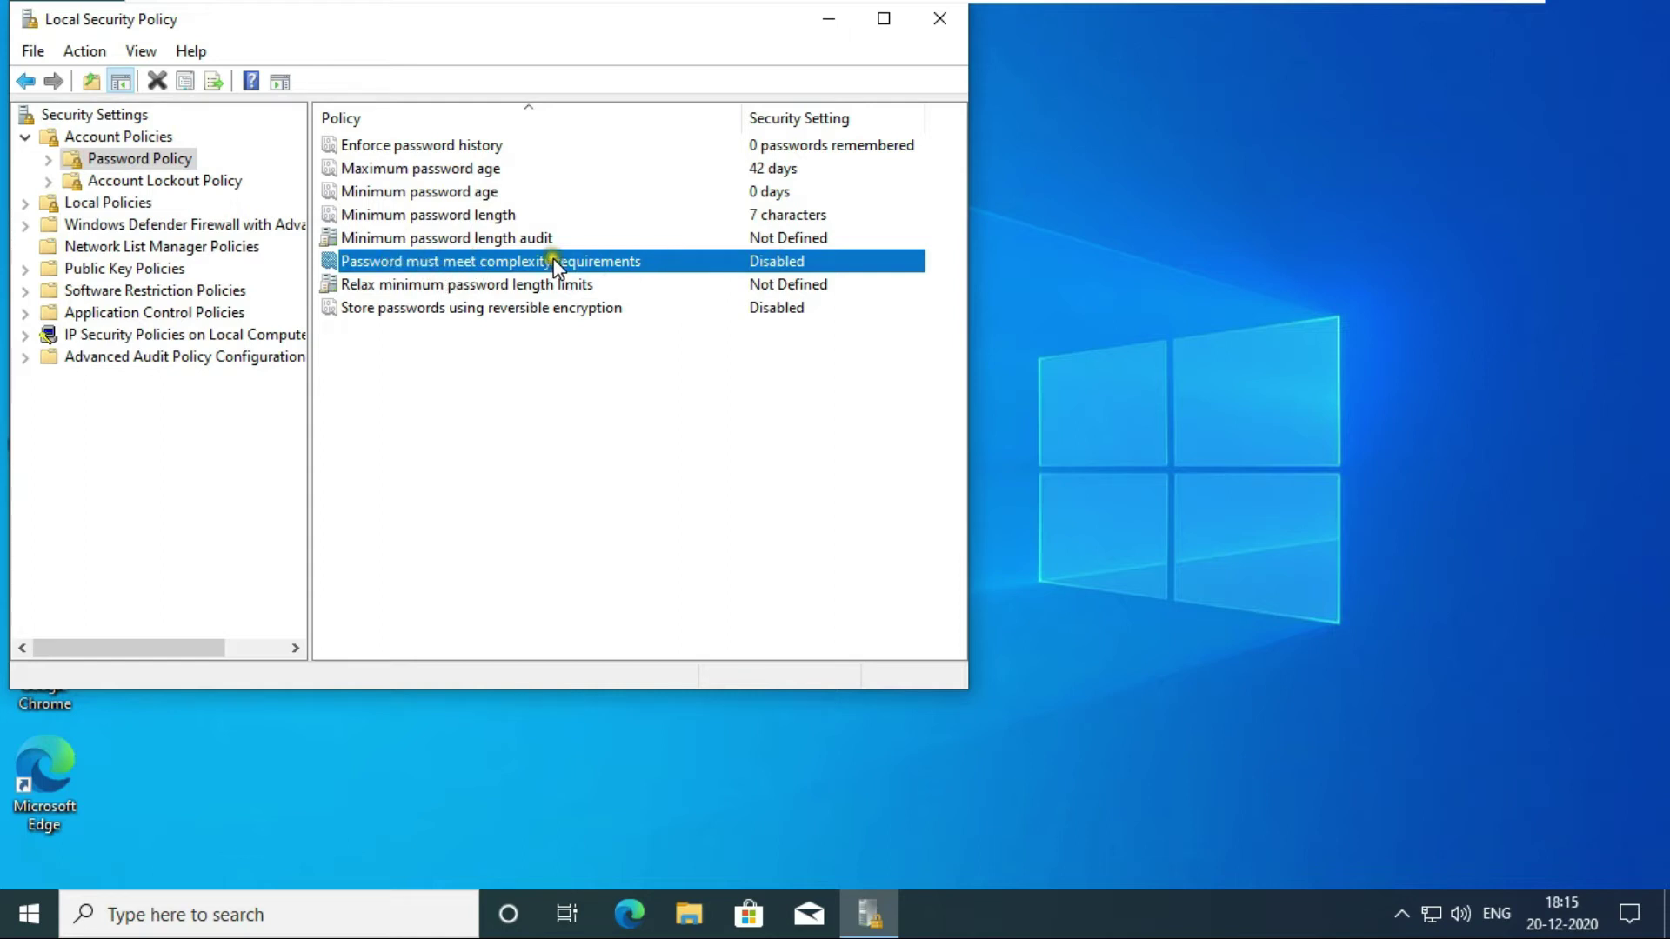
{"action": "left_click", "coordinate": [617, 264]}
{"action": "double_click", "coordinate": [622, 262]}
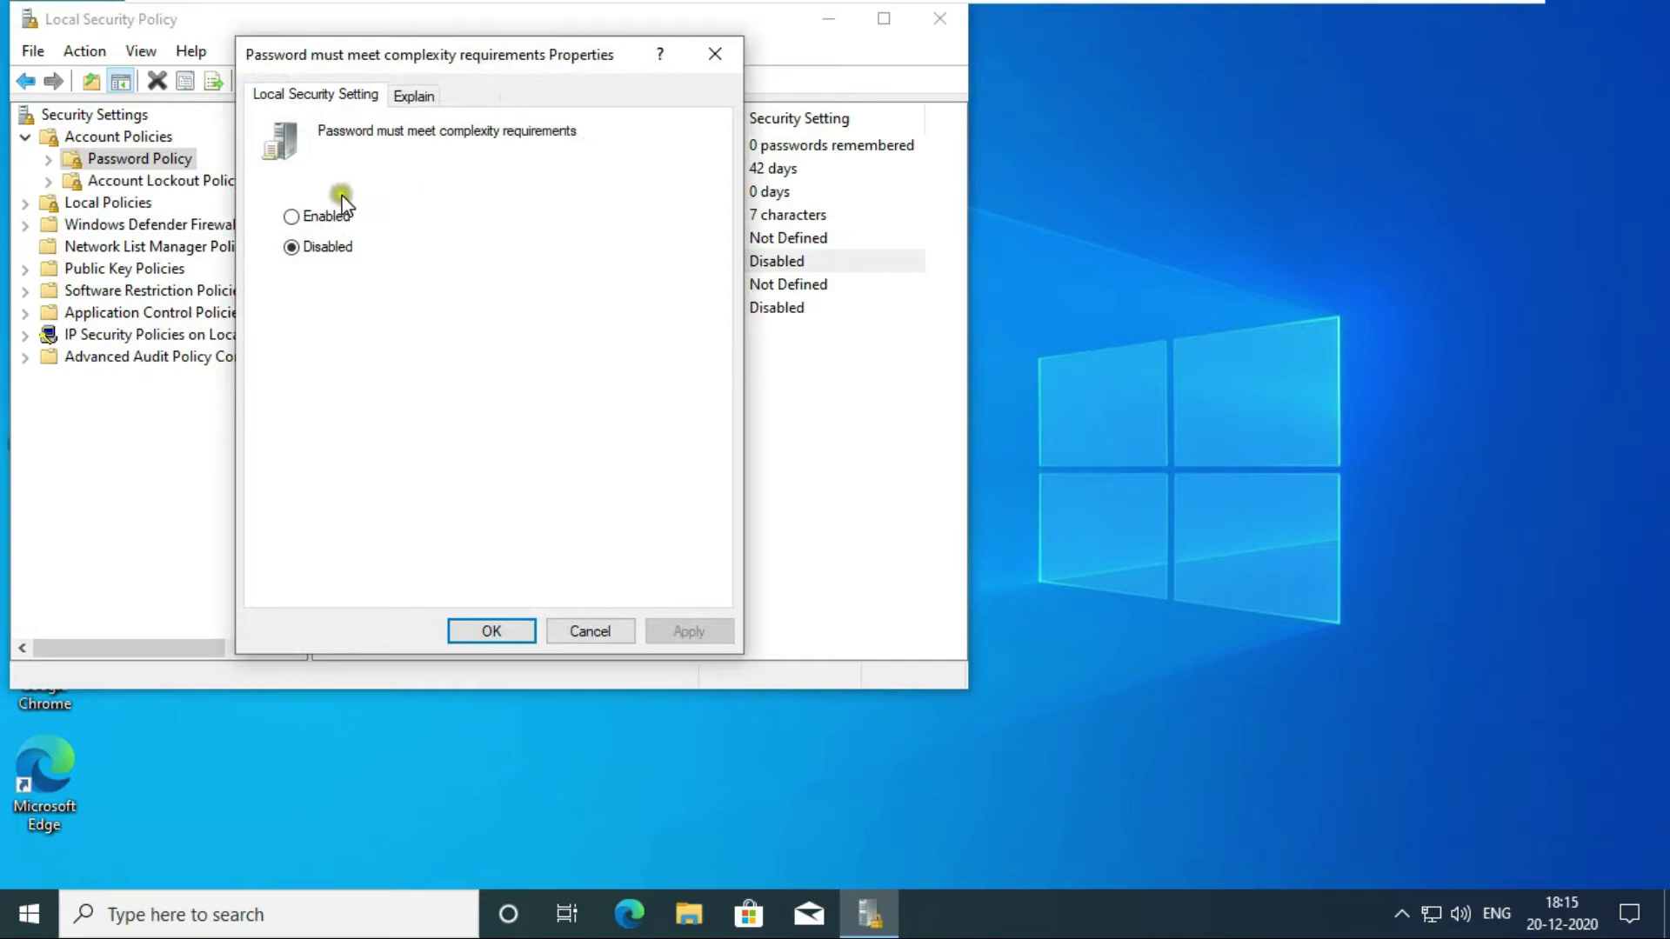
{"action": "left_click", "coordinate": [306, 217]}
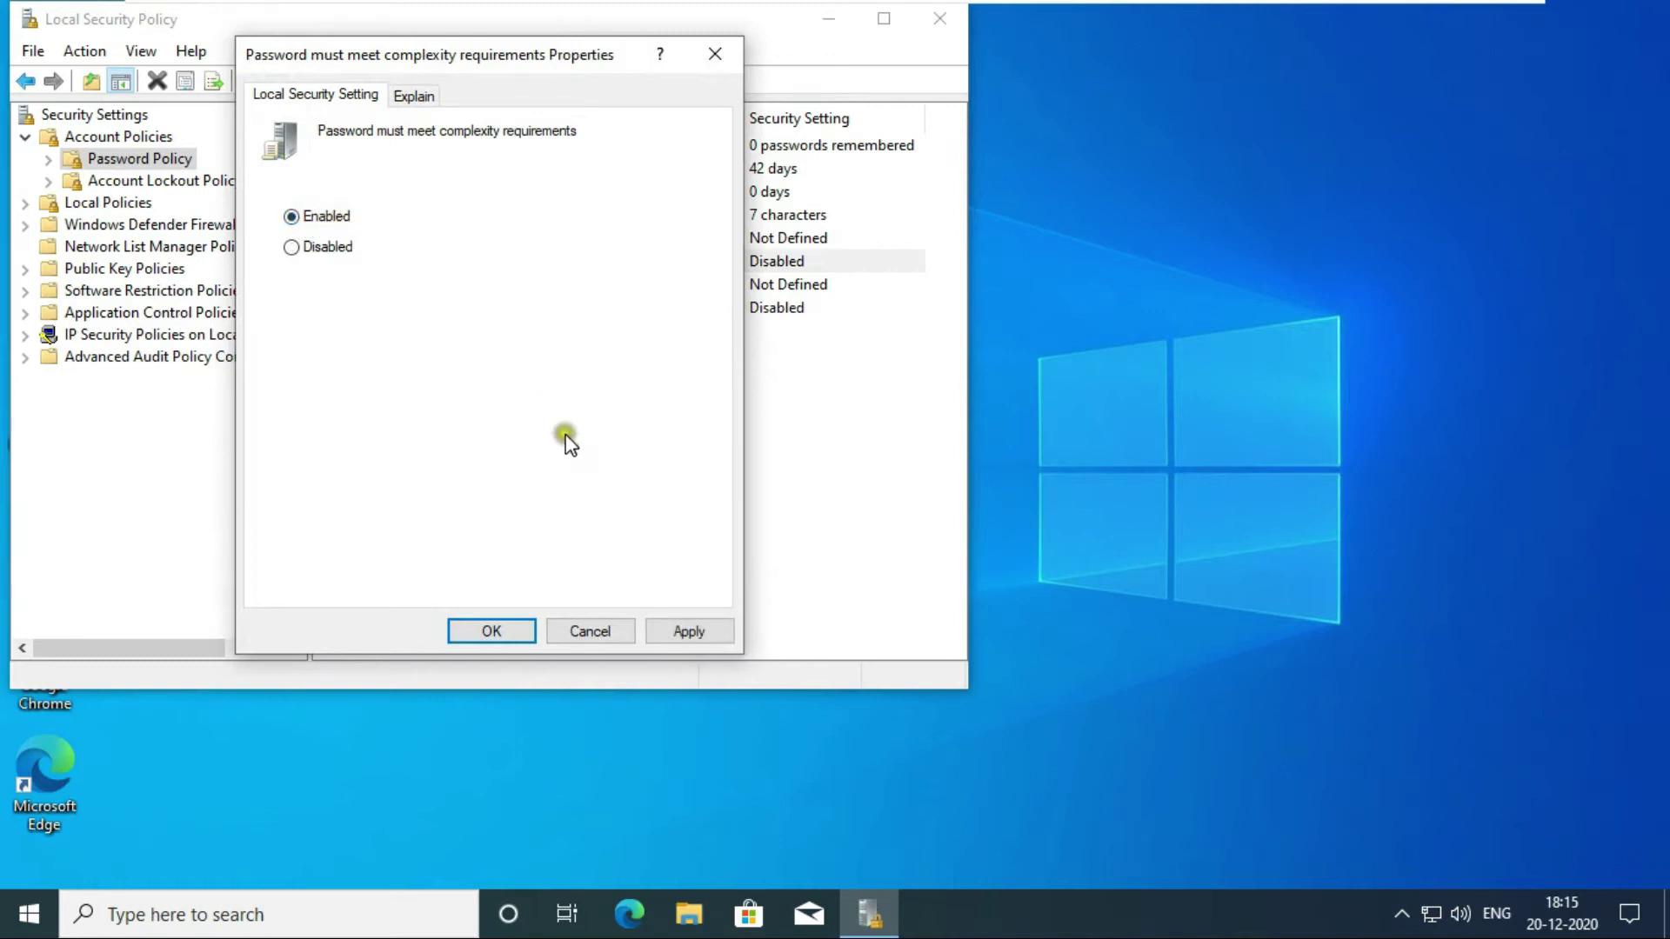
{"action": "left_click", "coordinate": [685, 627]}
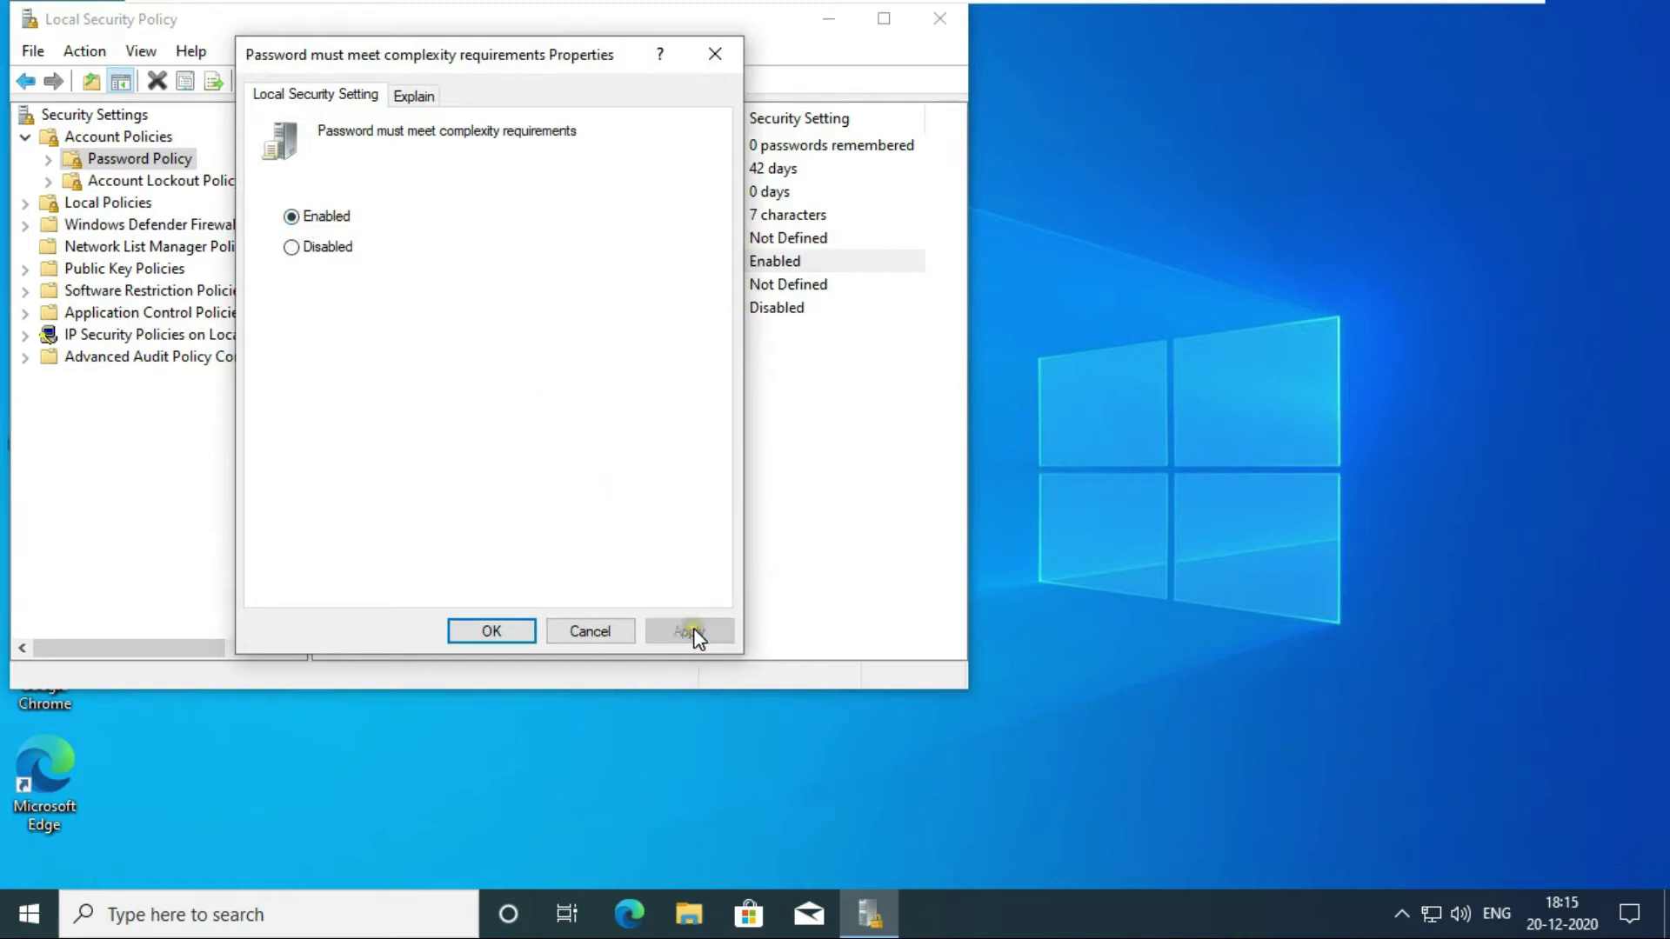
{"action": "left_click", "coordinate": [493, 634]}
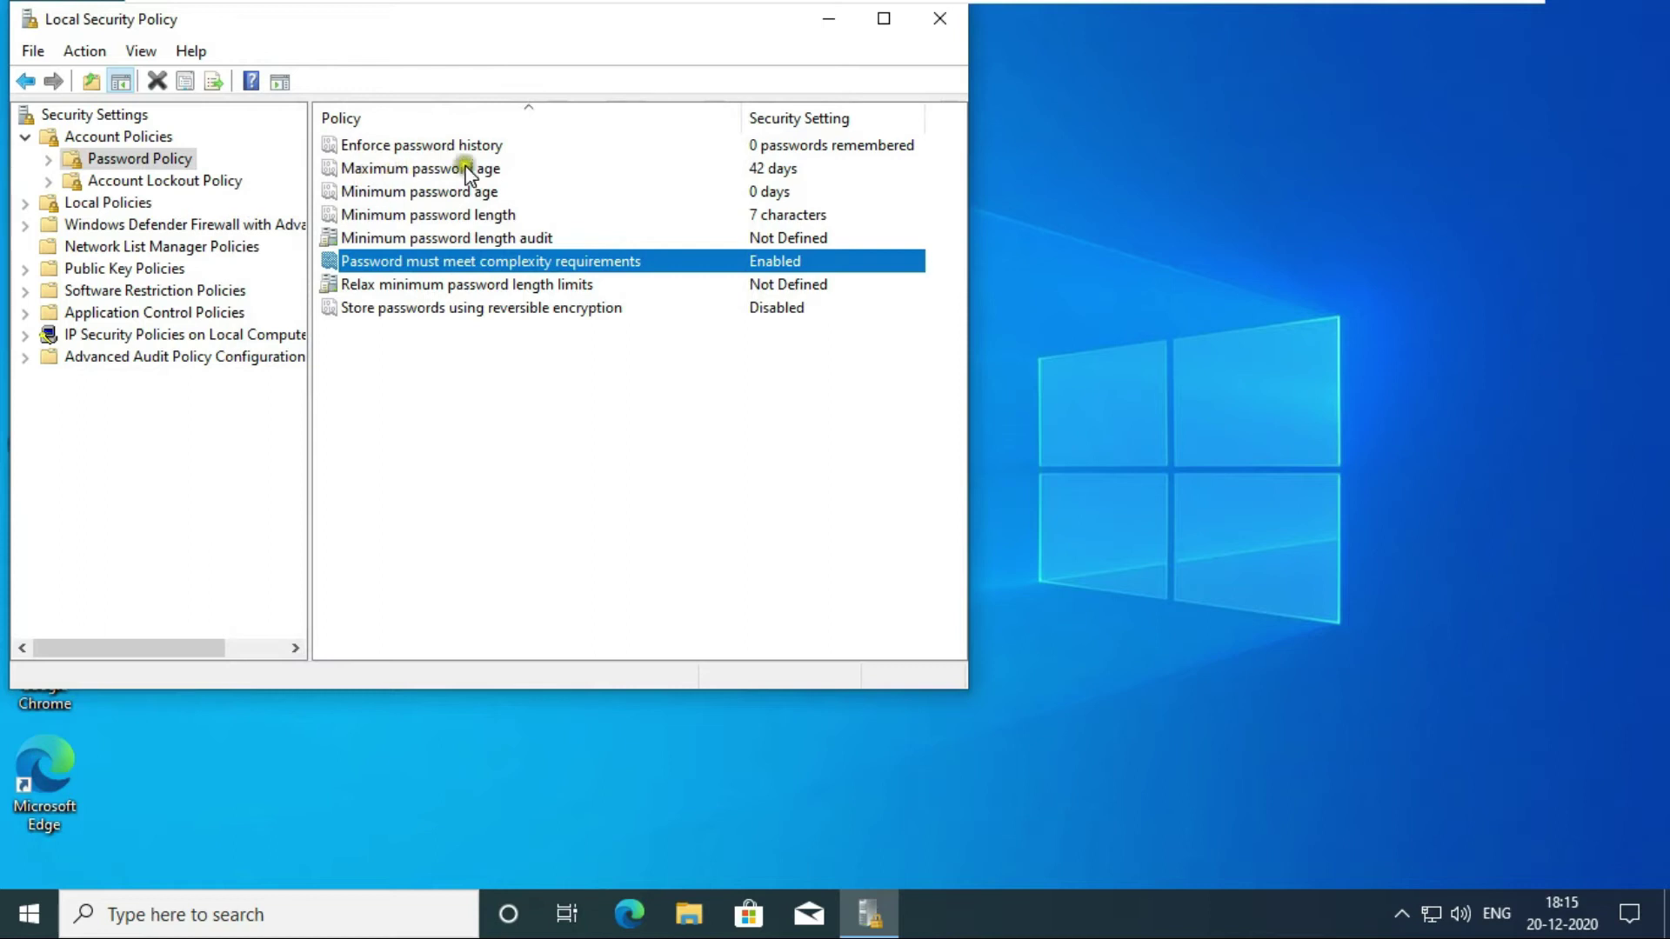
Set the Minimum password age policy to 30 days.
{"action": "double_click", "coordinate": [397, 194]}
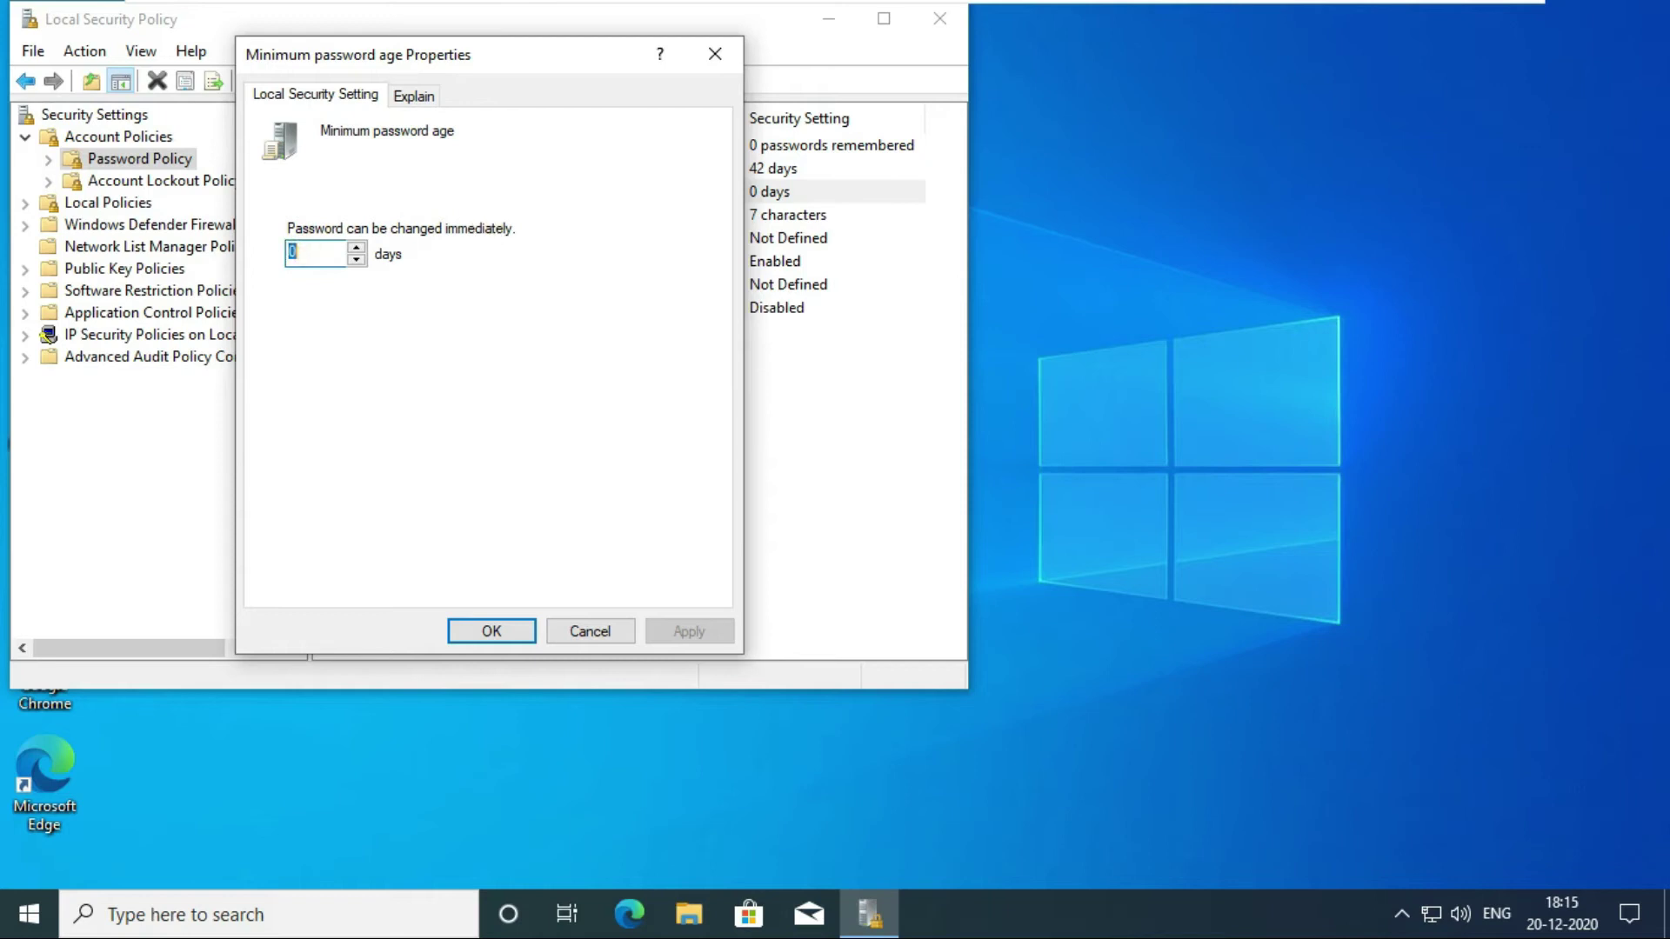
{"action": "type", "text": "30"}
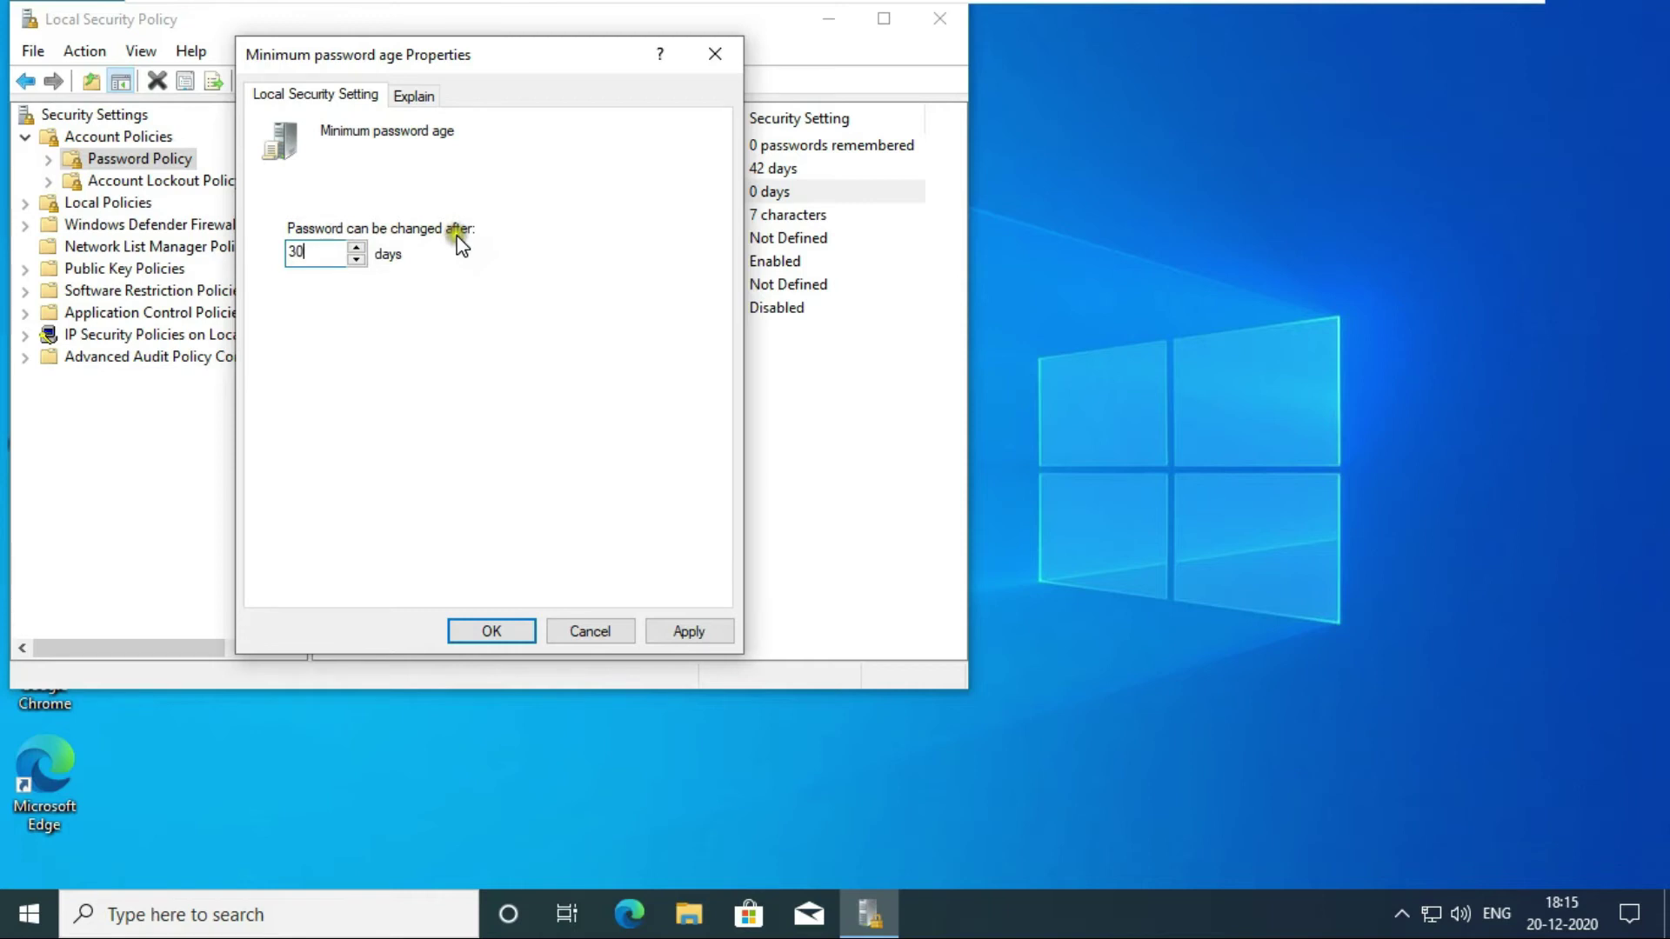
{"action": "left_click", "coordinate": [682, 631]}
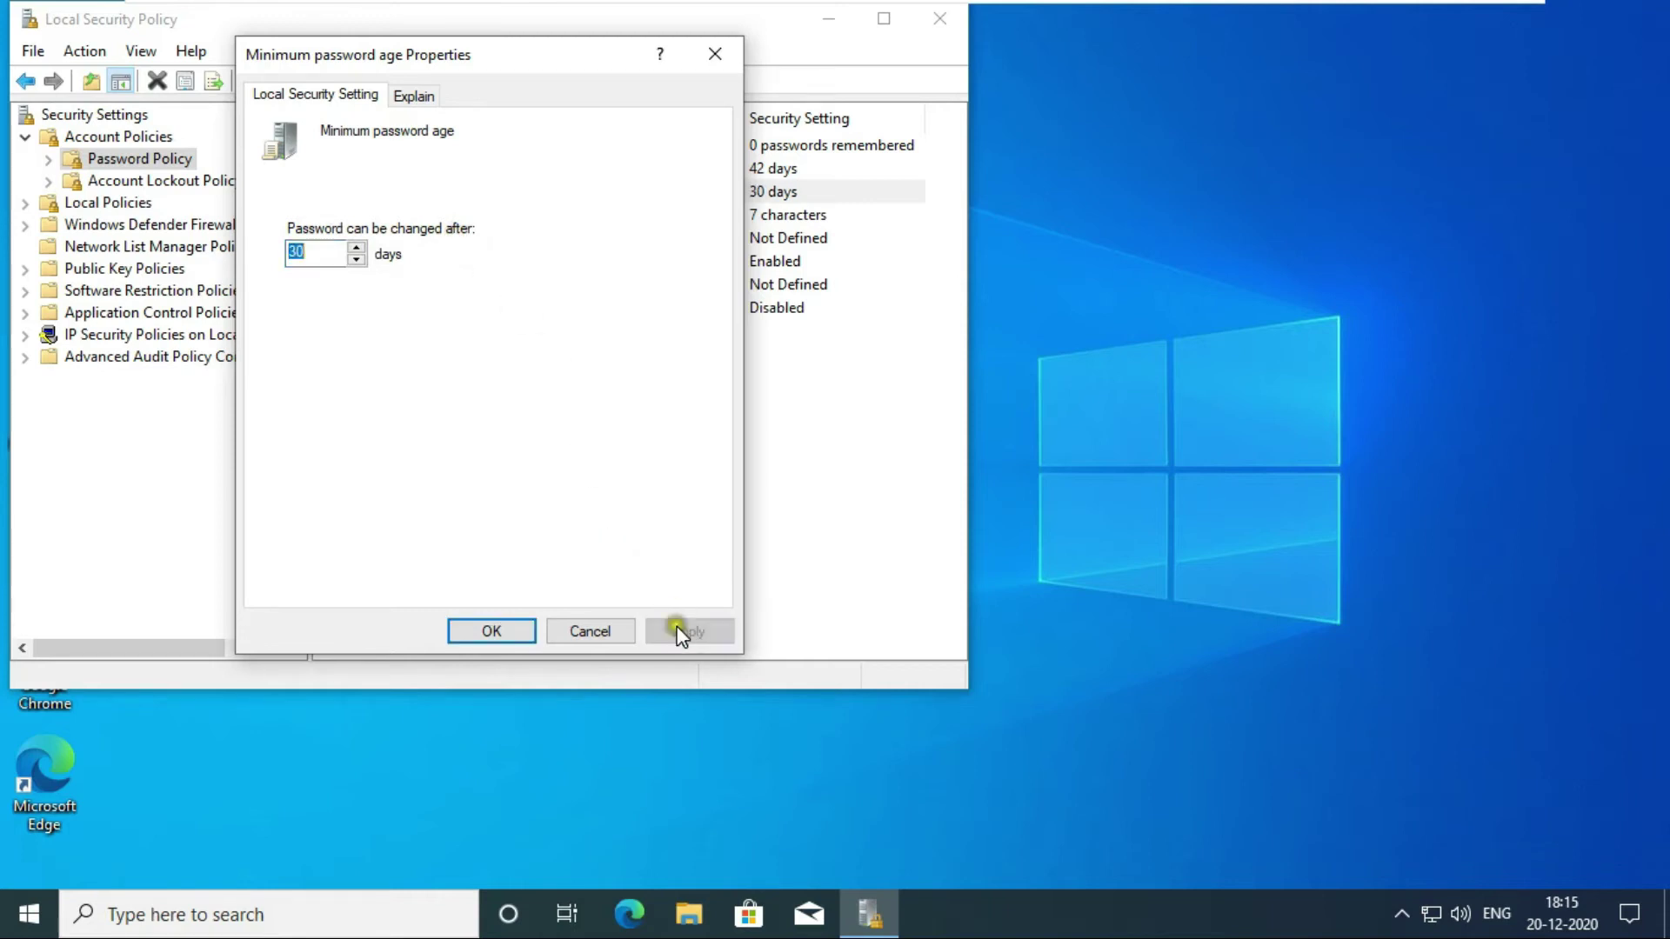
{"action": "left_click", "coordinate": [491, 630]}
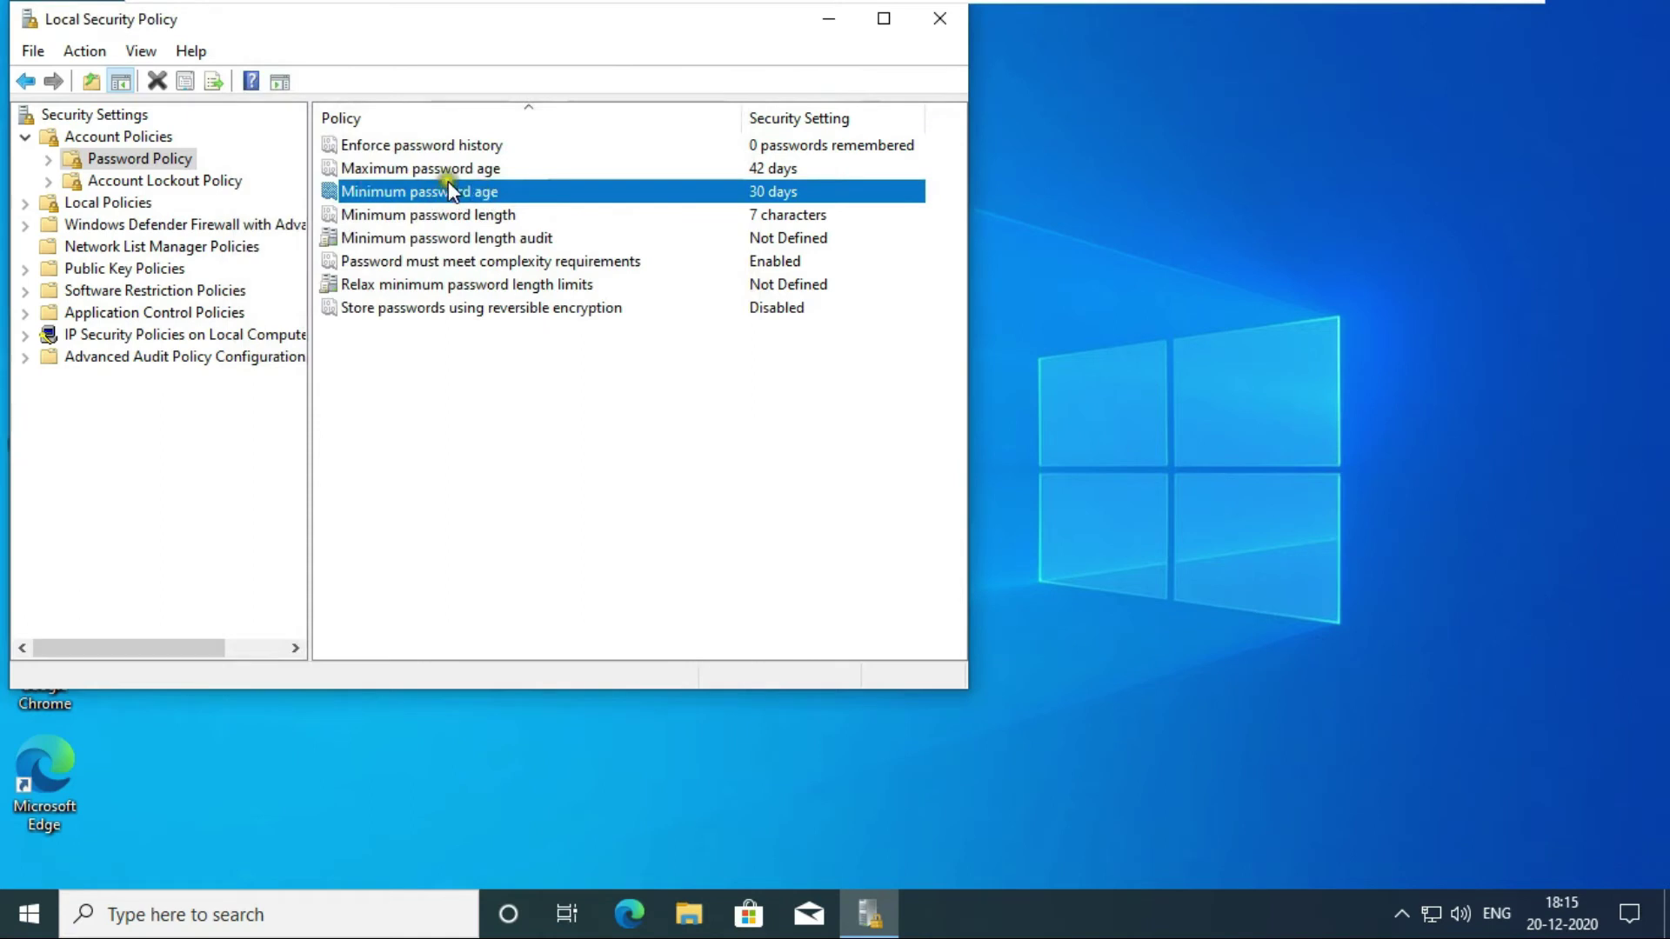
{"action": "left_click", "coordinate": [427, 168]}
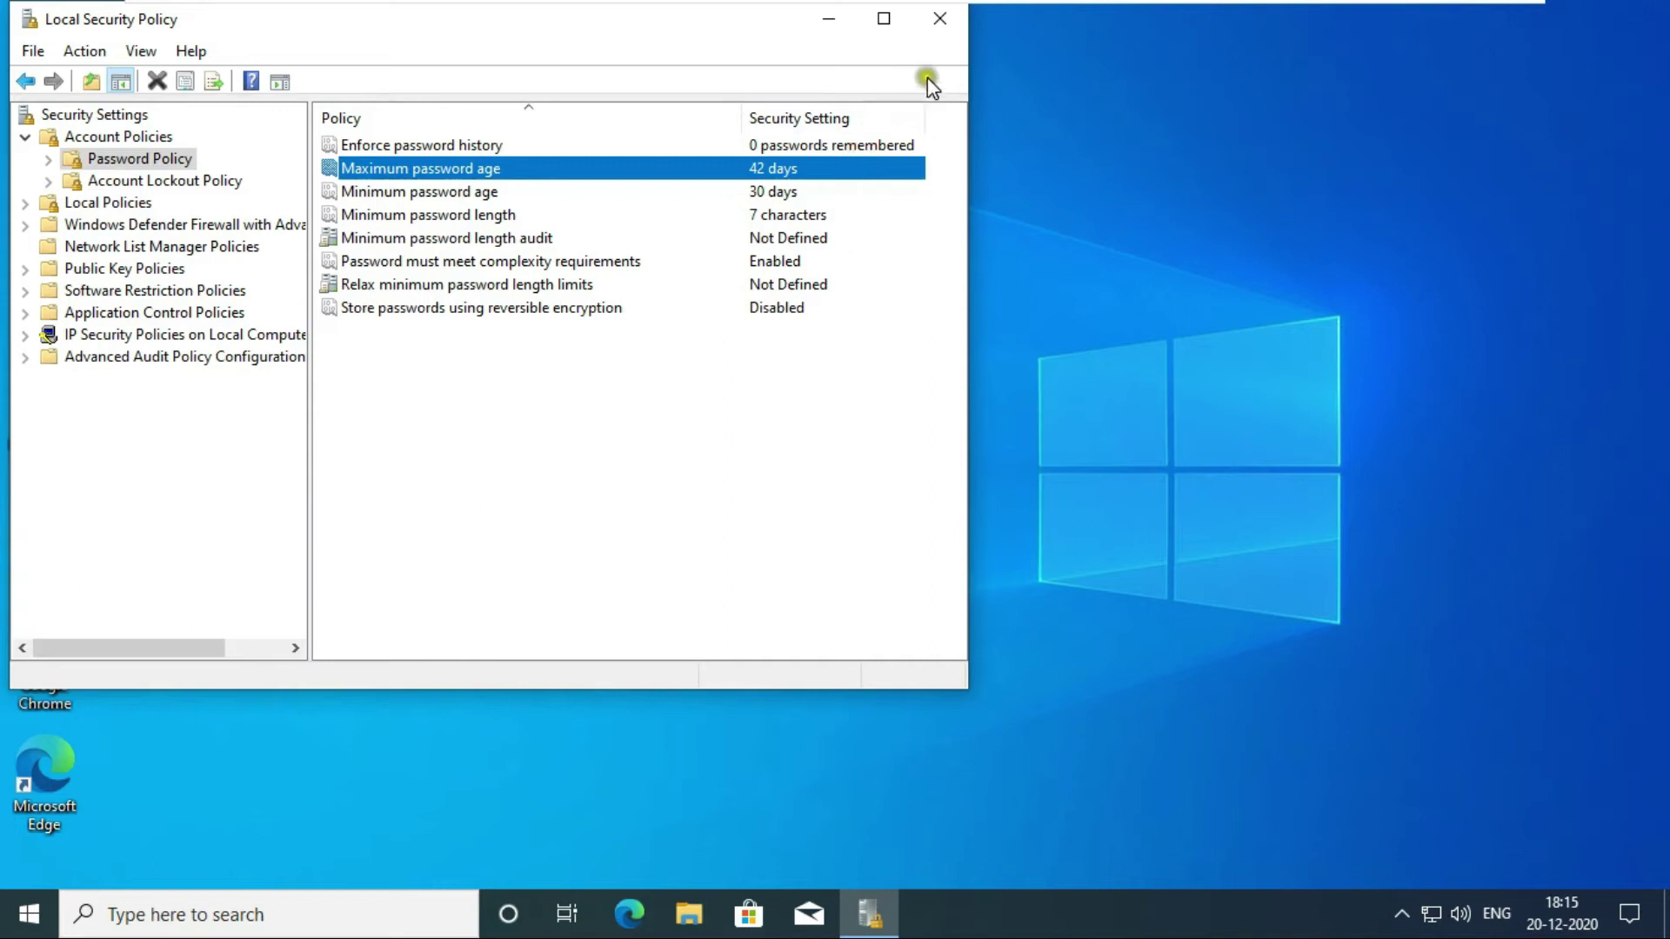
Close Local Security Policy and run gpupdate from the Run dialog to apply the policy.
{"action": "left_click", "coordinate": [937, 16]}
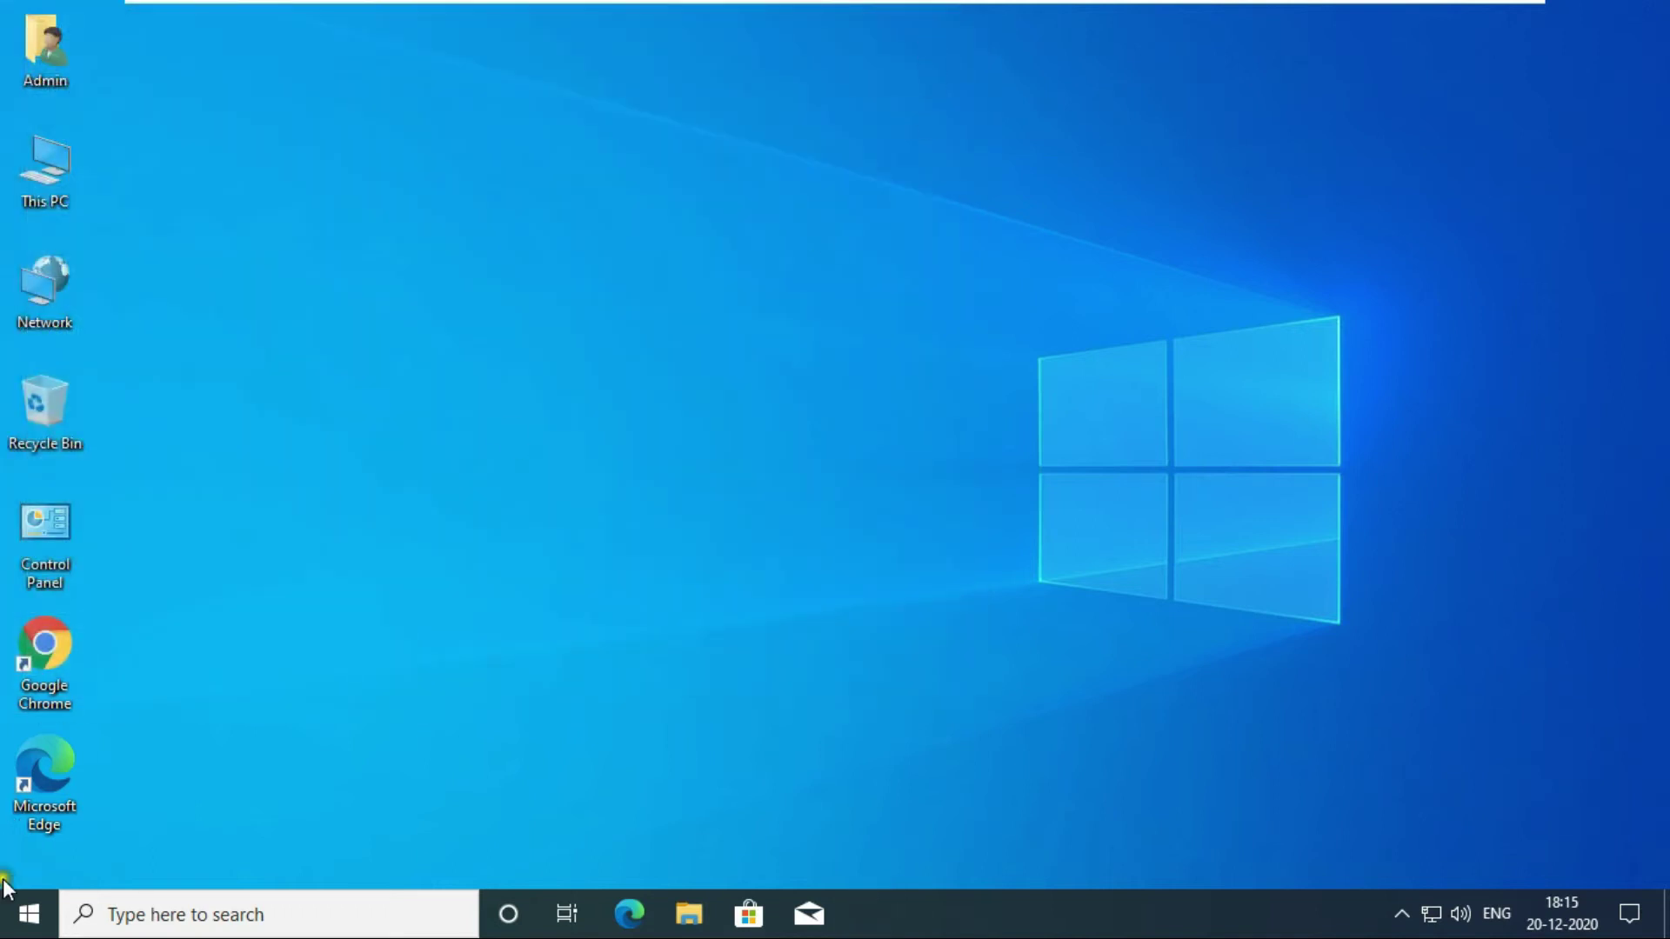
{"action": "right_click", "coordinate": [24, 924]}
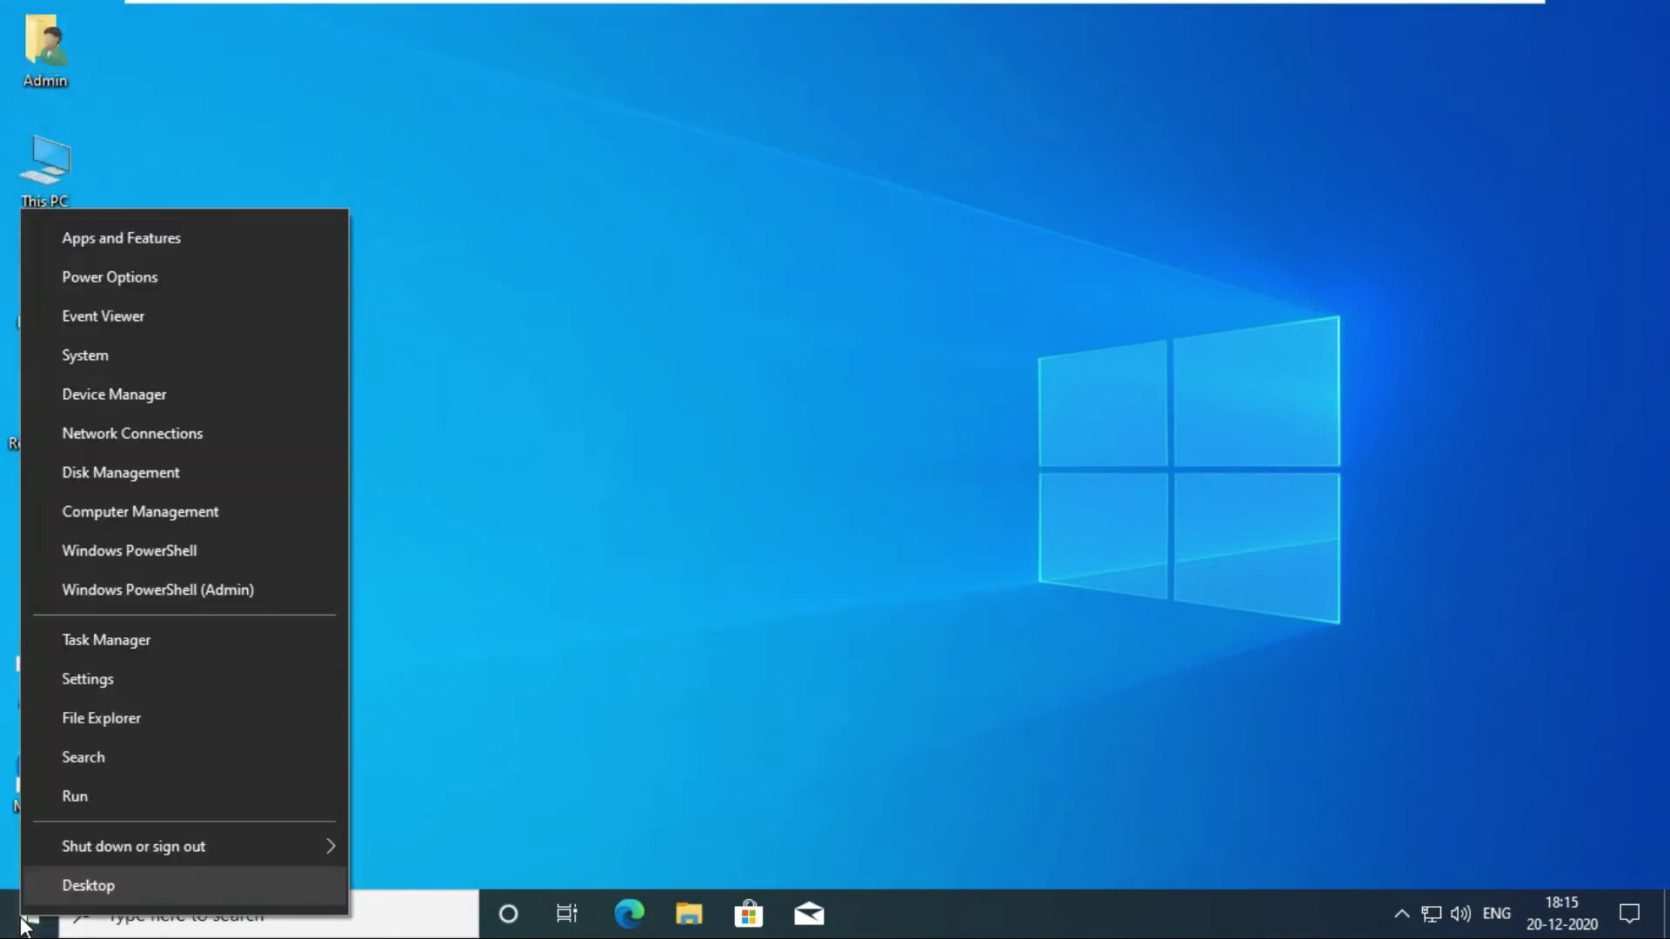
{"action": "left_click", "coordinate": [92, 797]}
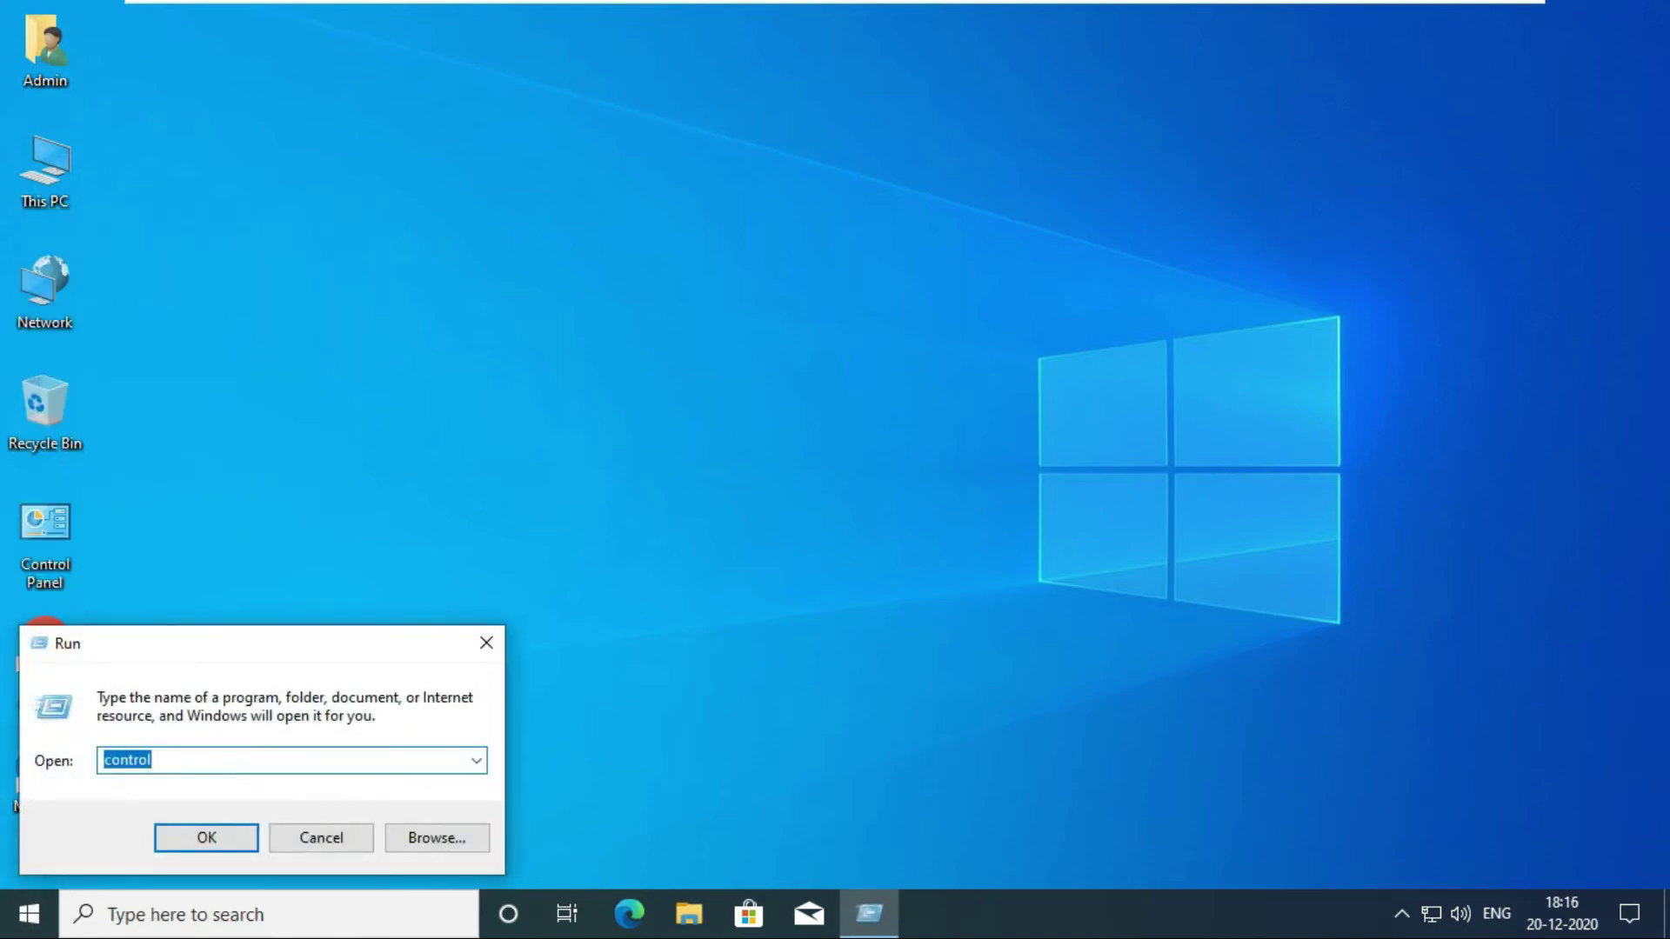
{"action": "type", "text": "gpupdate"}
{"action": "key", "text": "Return"}
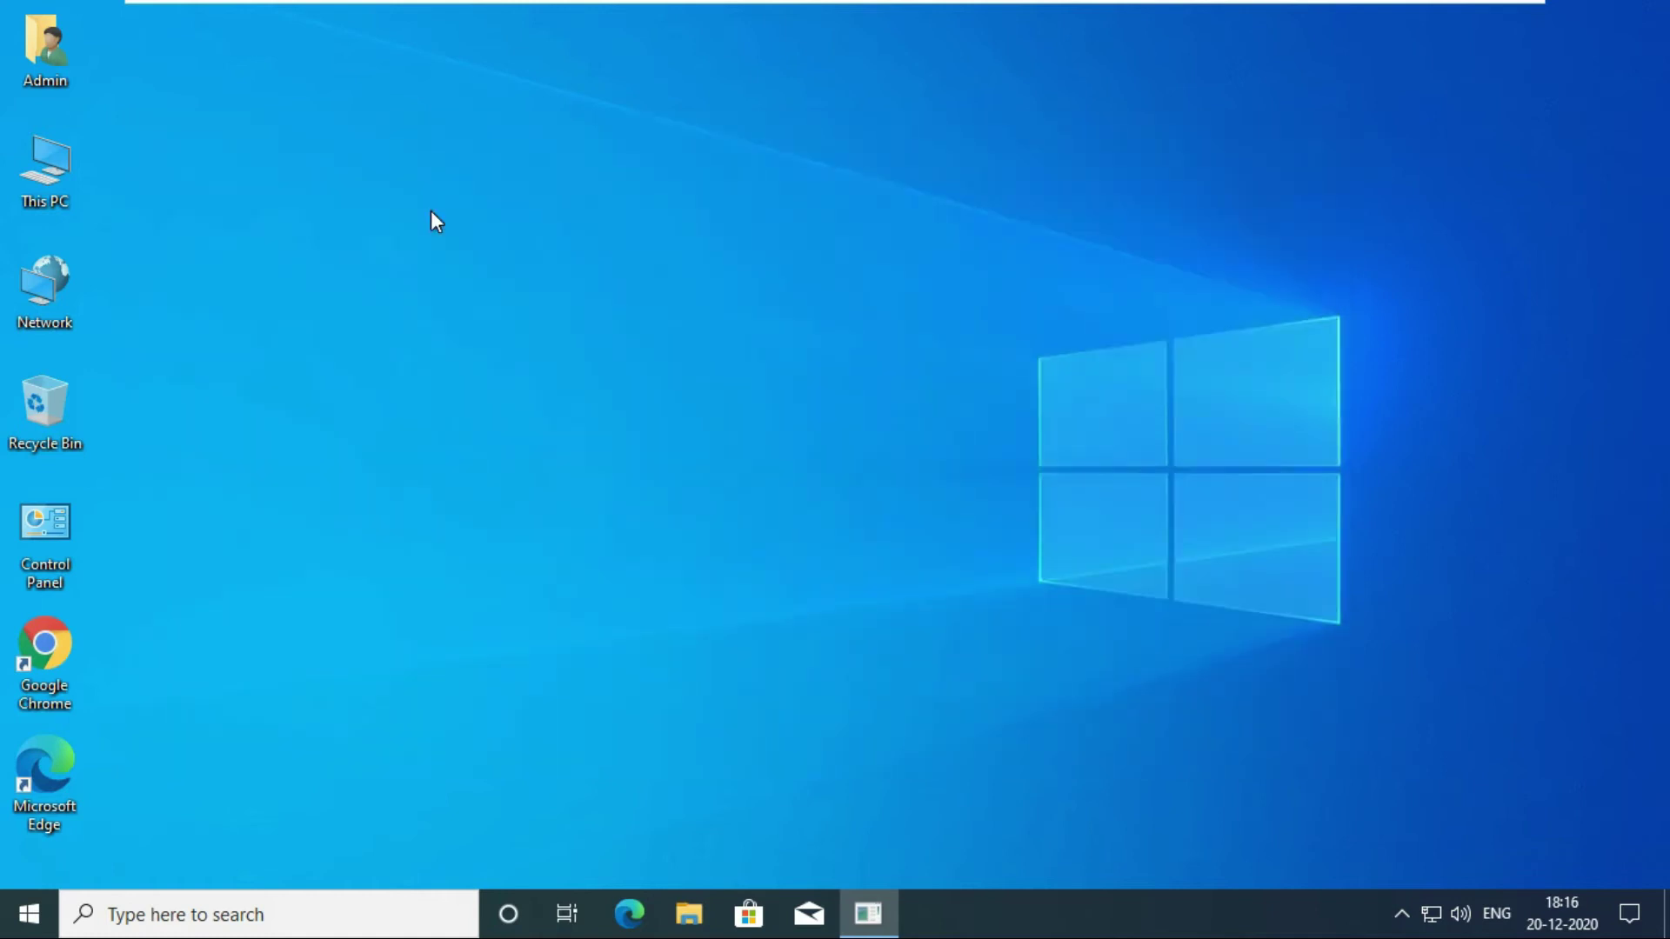
{"action": "left_click", "coordinate": [545, 241]}
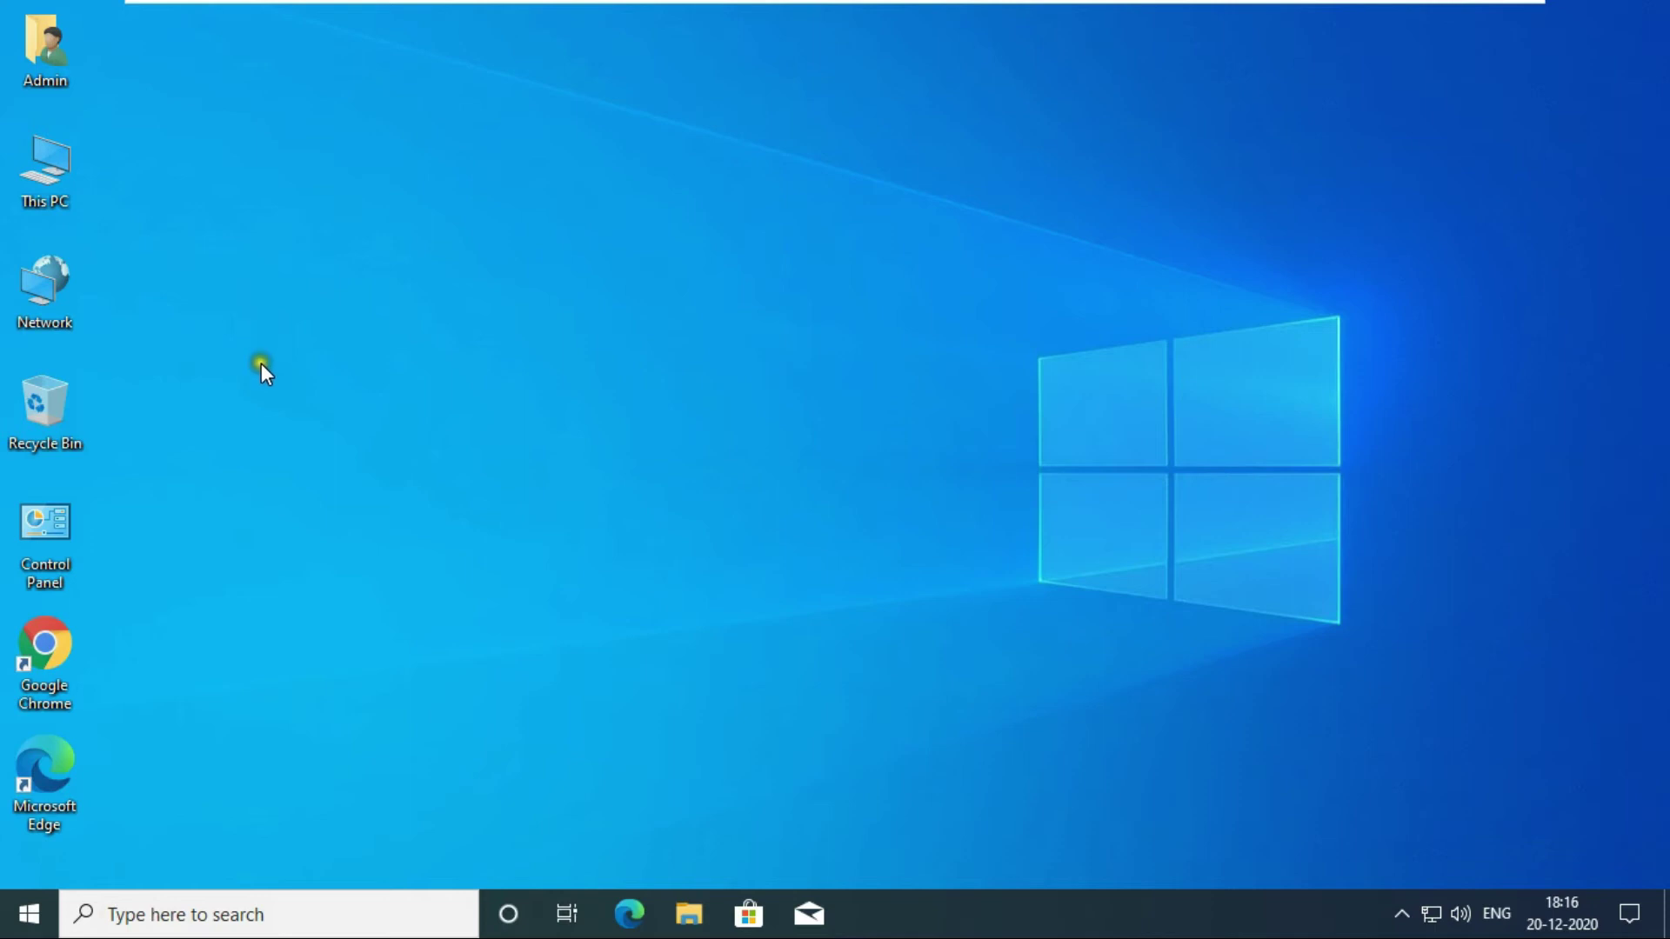
Run compmgmt.msc from the Run dialog to open Computer Management.
{"action": "right_click", "coordinate": [32, 922]}
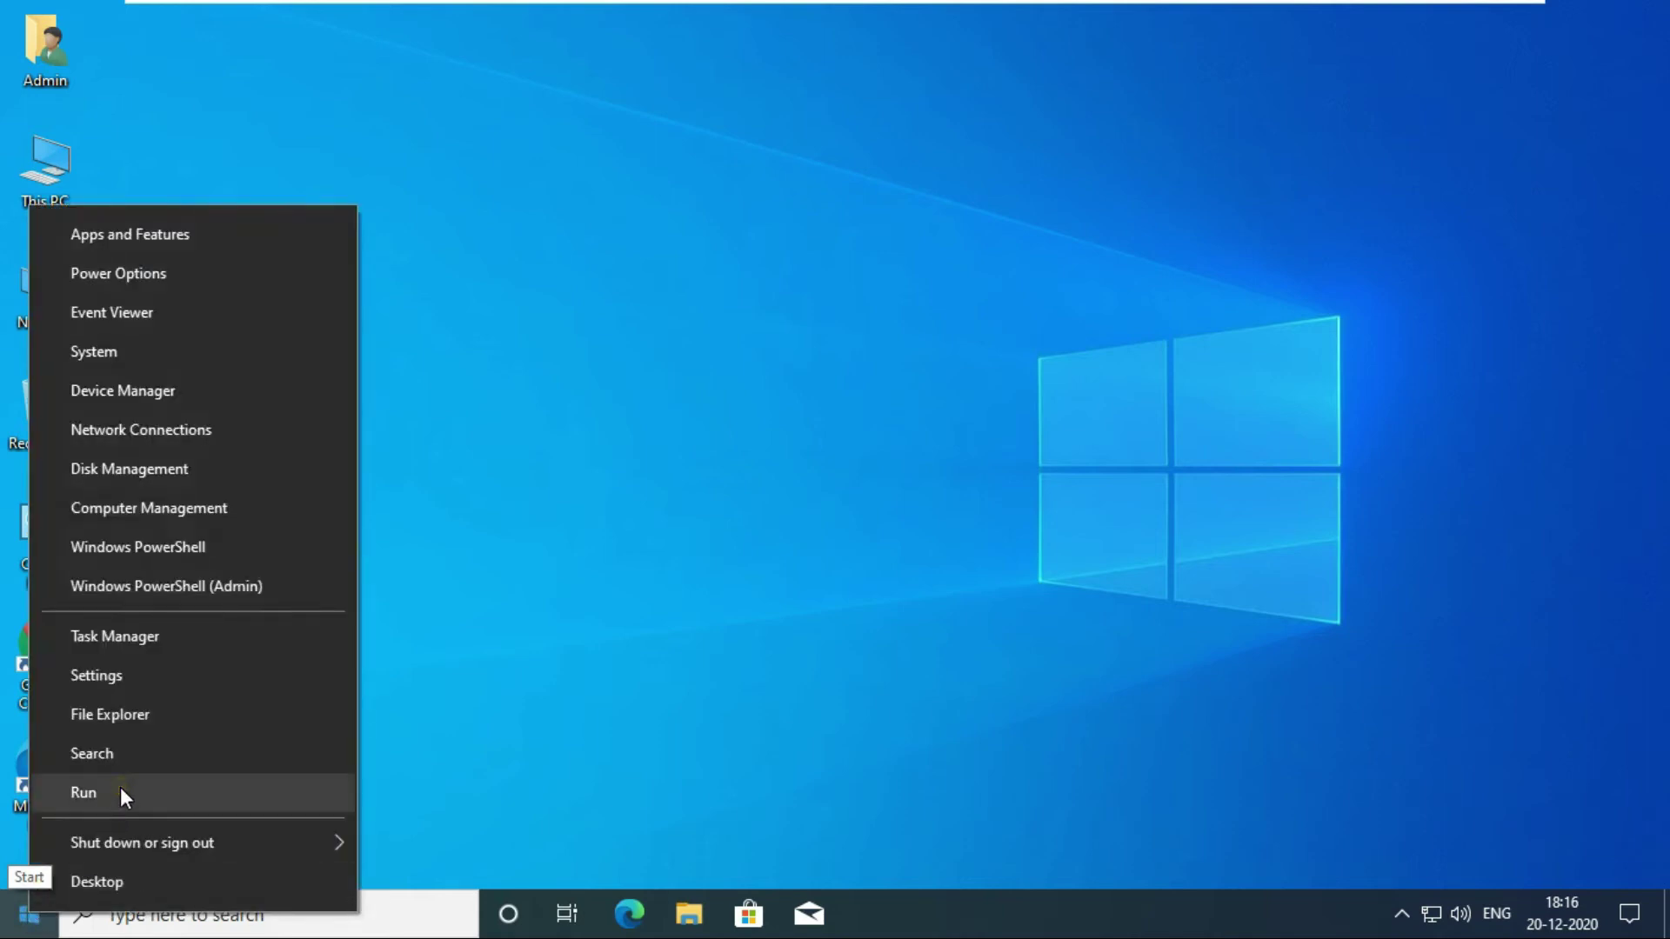
{"action": "left_click", "coordinate": [120, 788]}
{"action": "type", "text": "co"}
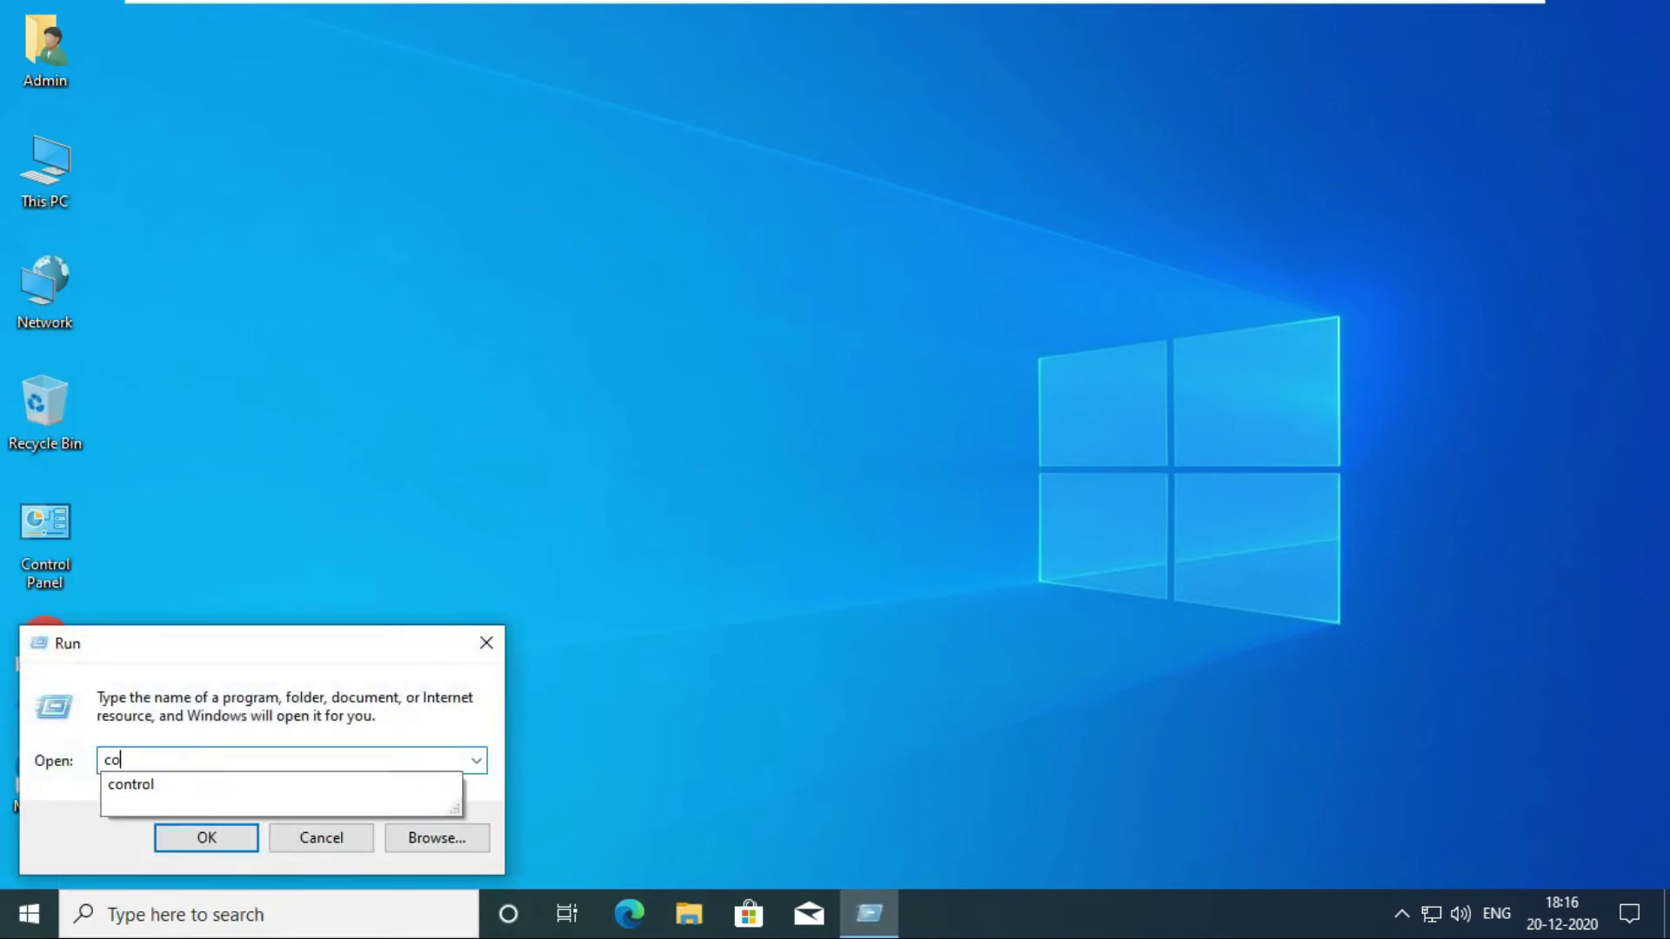
{"action": "type", "text": "mp"}
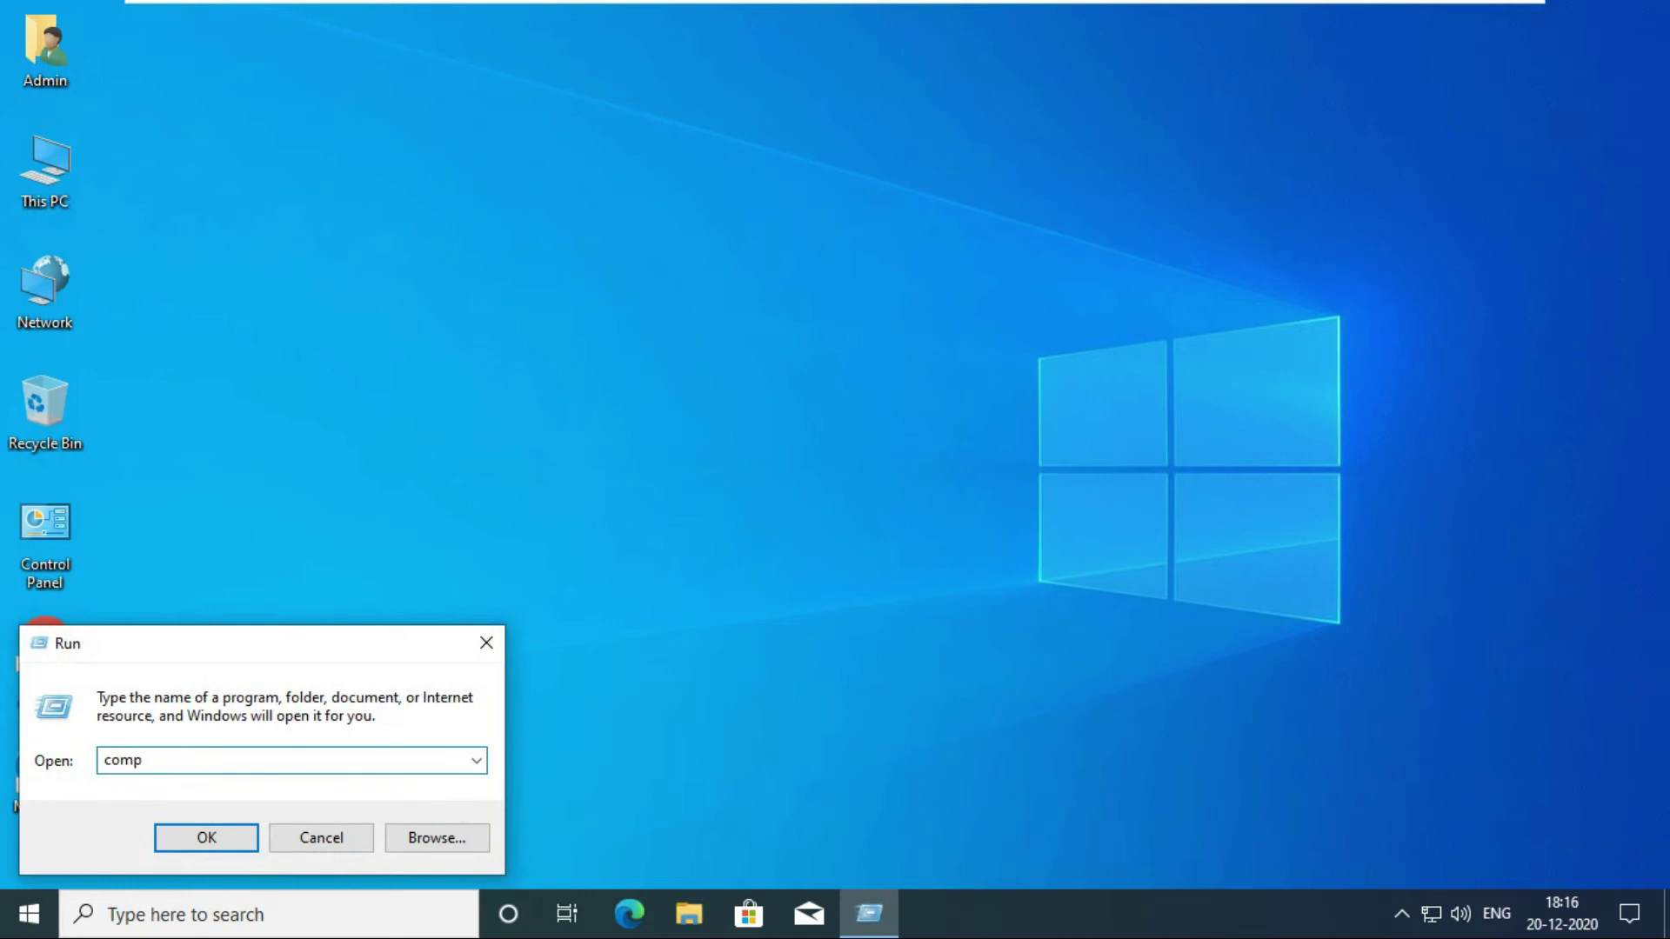
{"action": "type", "text": "mgmt.msc"}
{"action": "key", "text": "Return"}
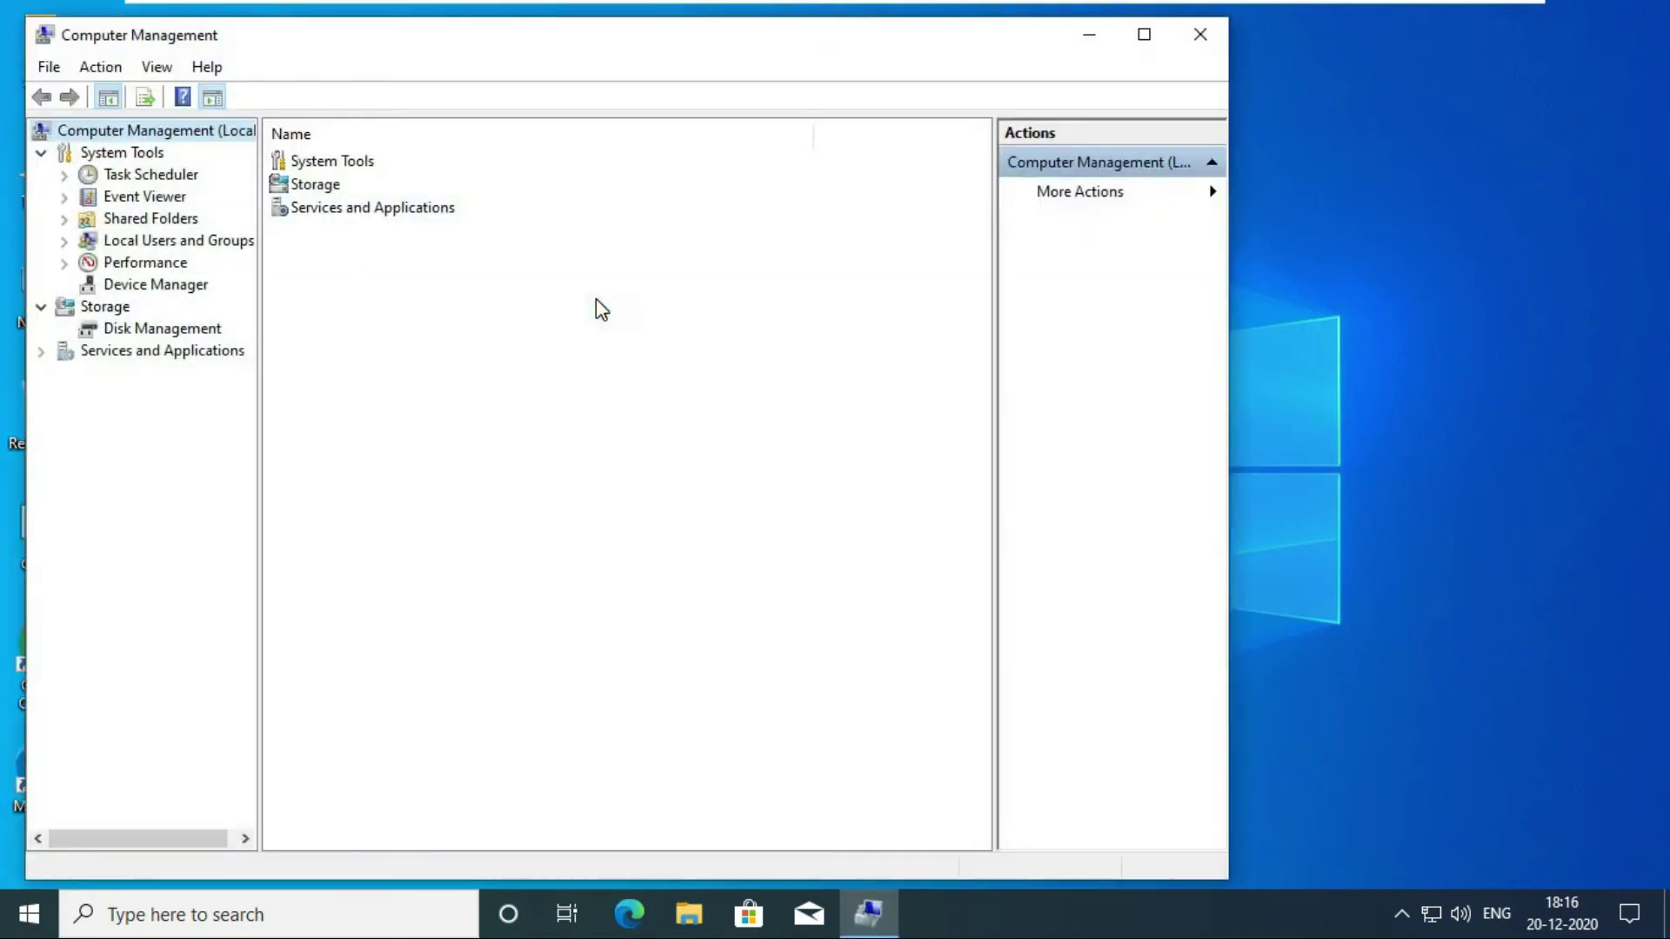
Expand System Tools > Local Users and Groups and list the Users folder's accounts.
{"action": "left_click", "coordinate": [114, 245]}
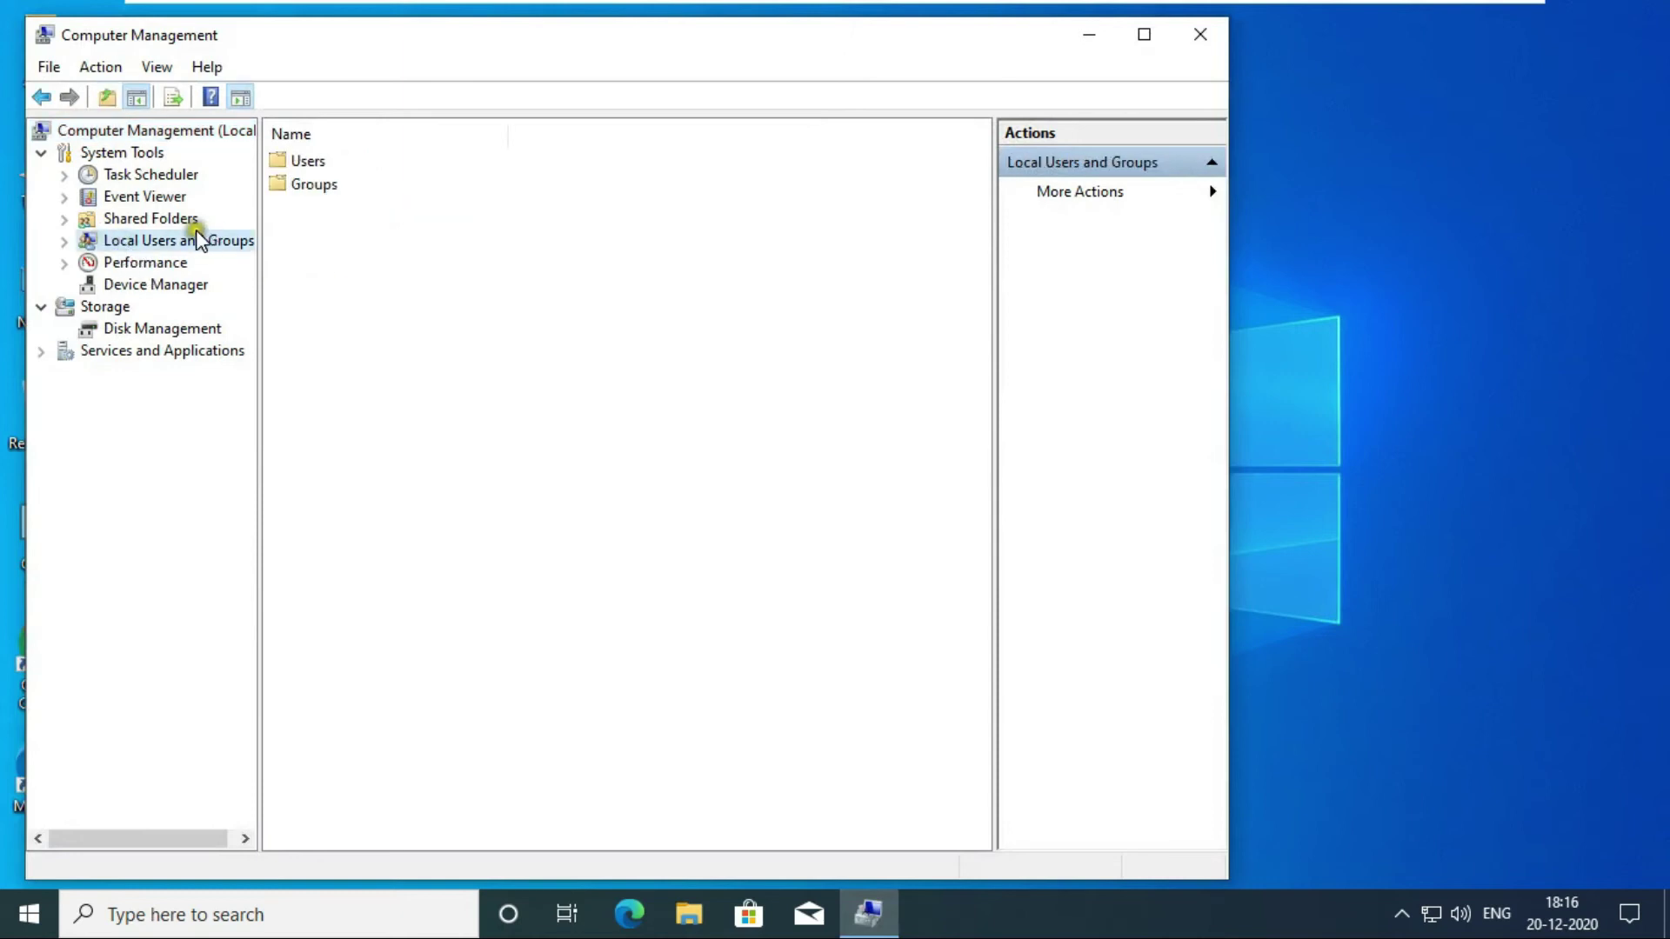
{"action": "left_click", "coordinate": [61, 243]}
{"action": "left_click", "coordinate": [137, 265]}
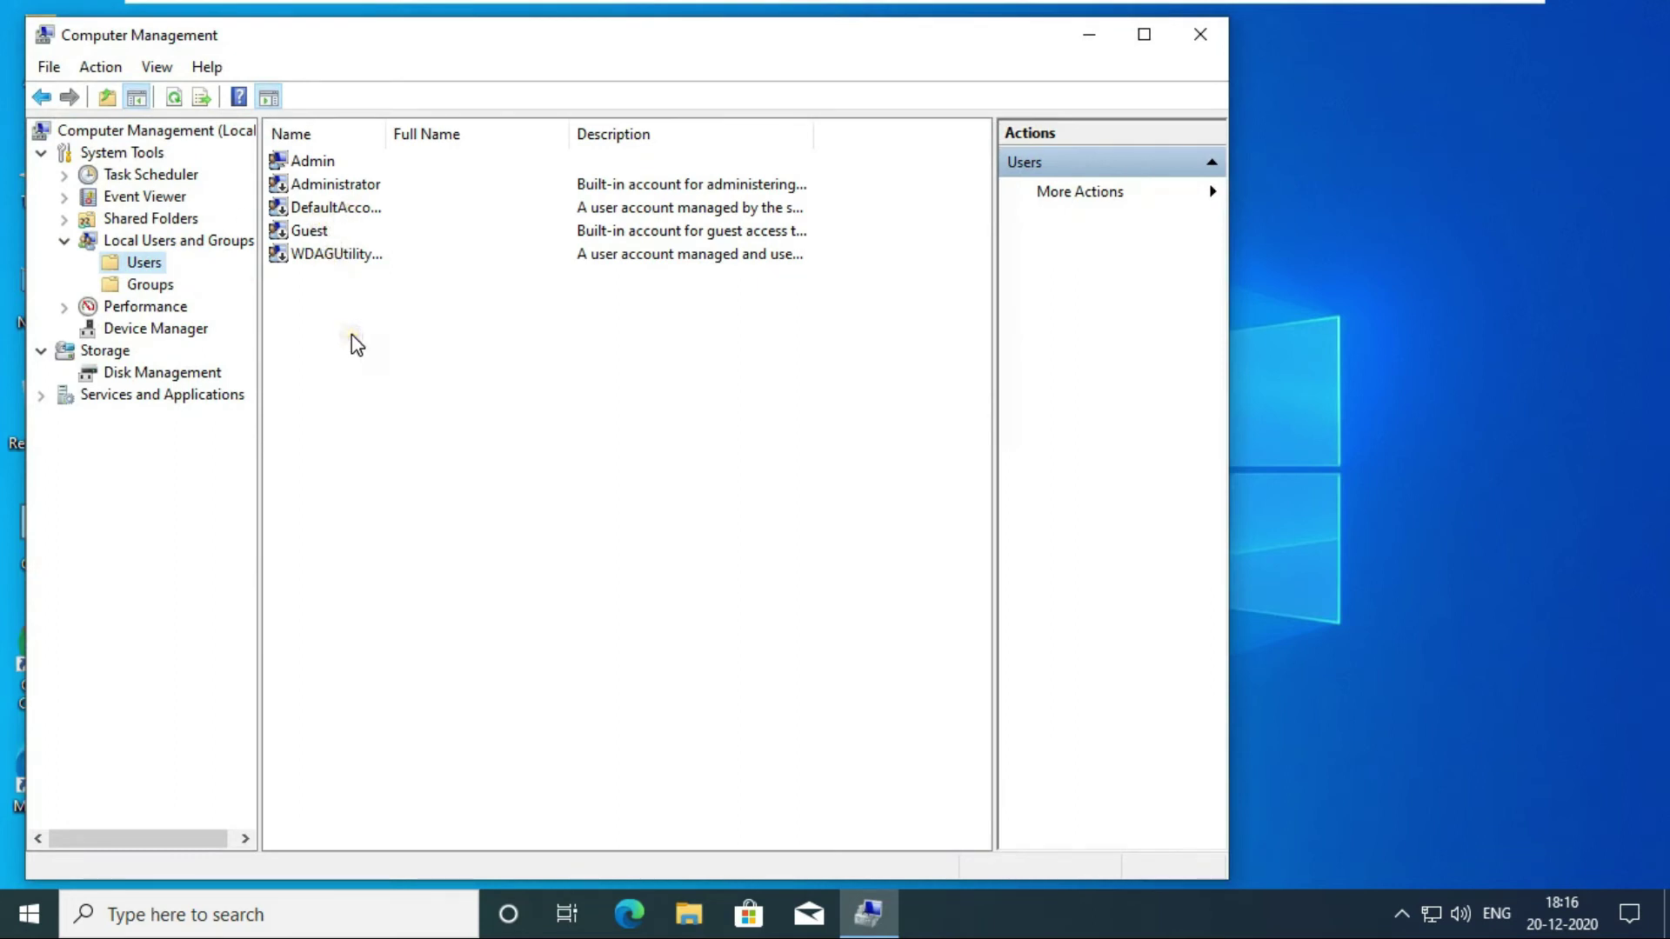
{"action": "right_click", "coordinate": [334, 308]}
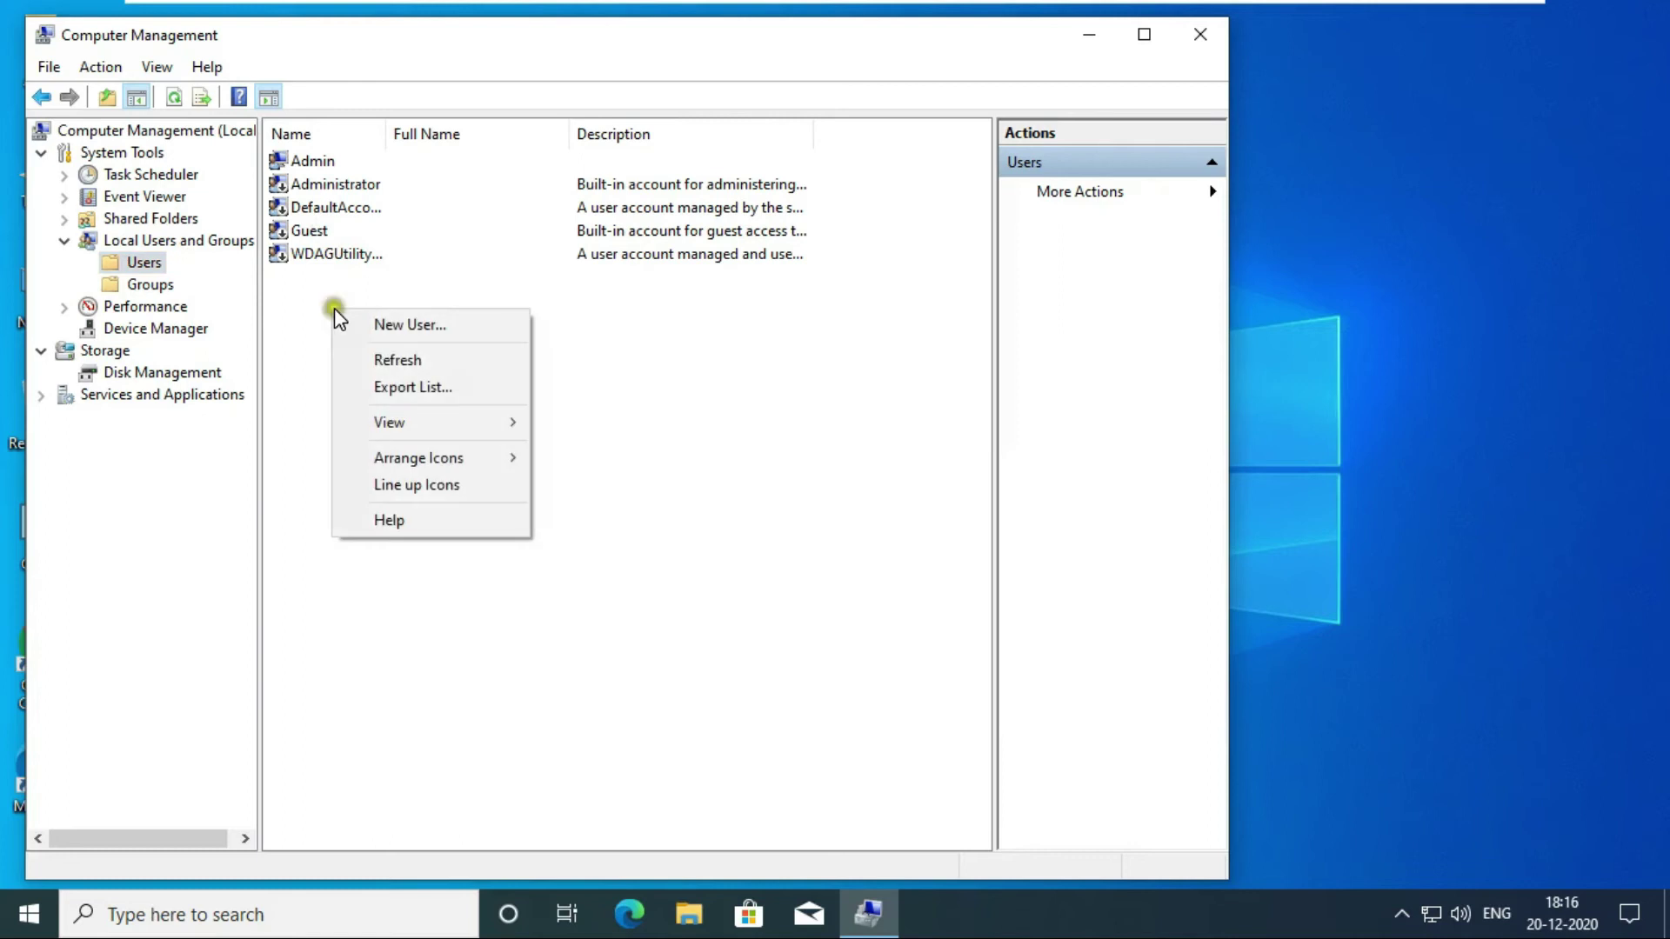
Fill in a New User with the user name, a 3-character password twice, and 'User cannot change password' ticked.
{"action": "left_click", "coordinate": [433, 325]}
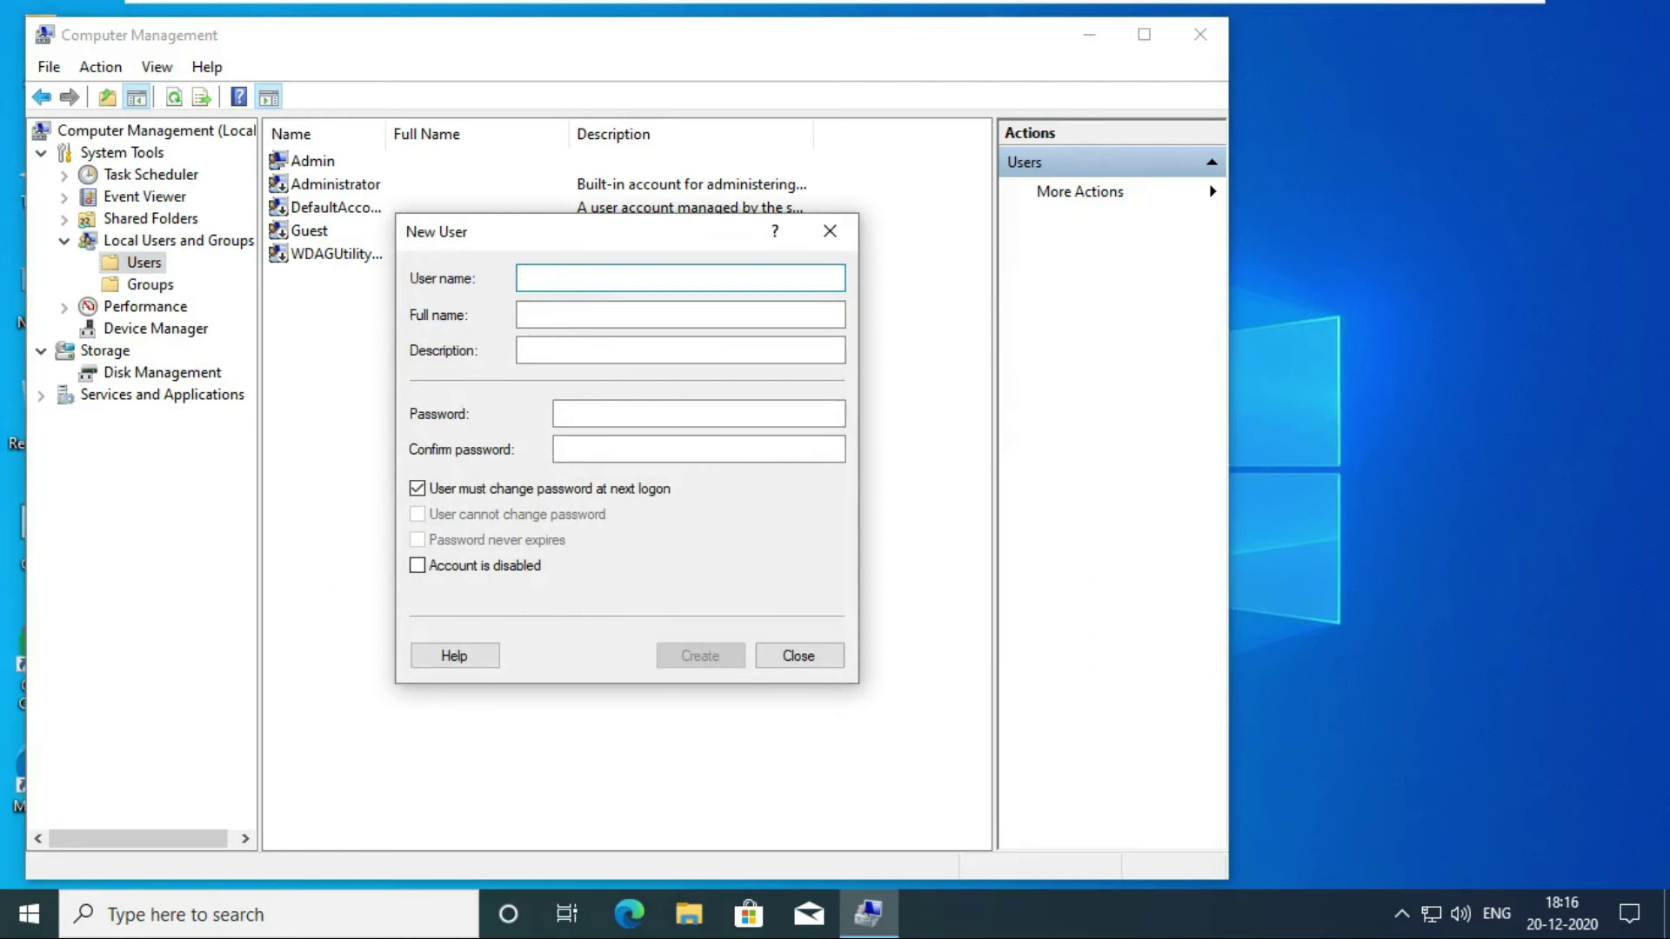
{"action": "type", "text": "rohit"}
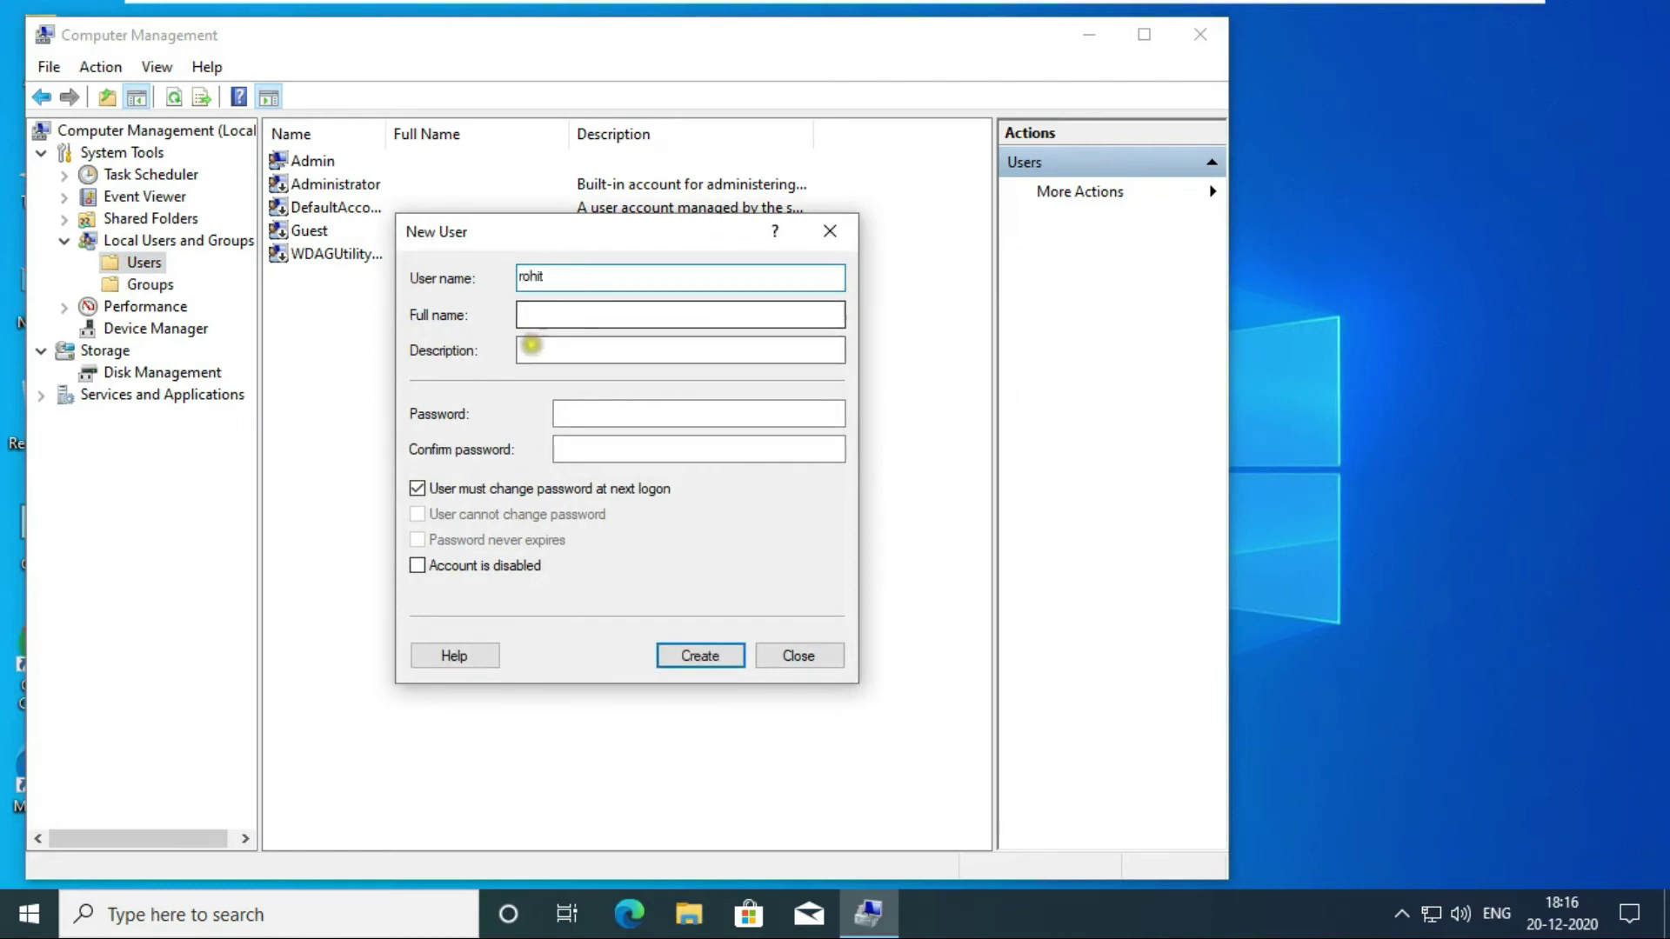
{"action": "left_click", "coordinate": [535, 348]}
{"action": "left_click", "coordinate": [587, 405]}
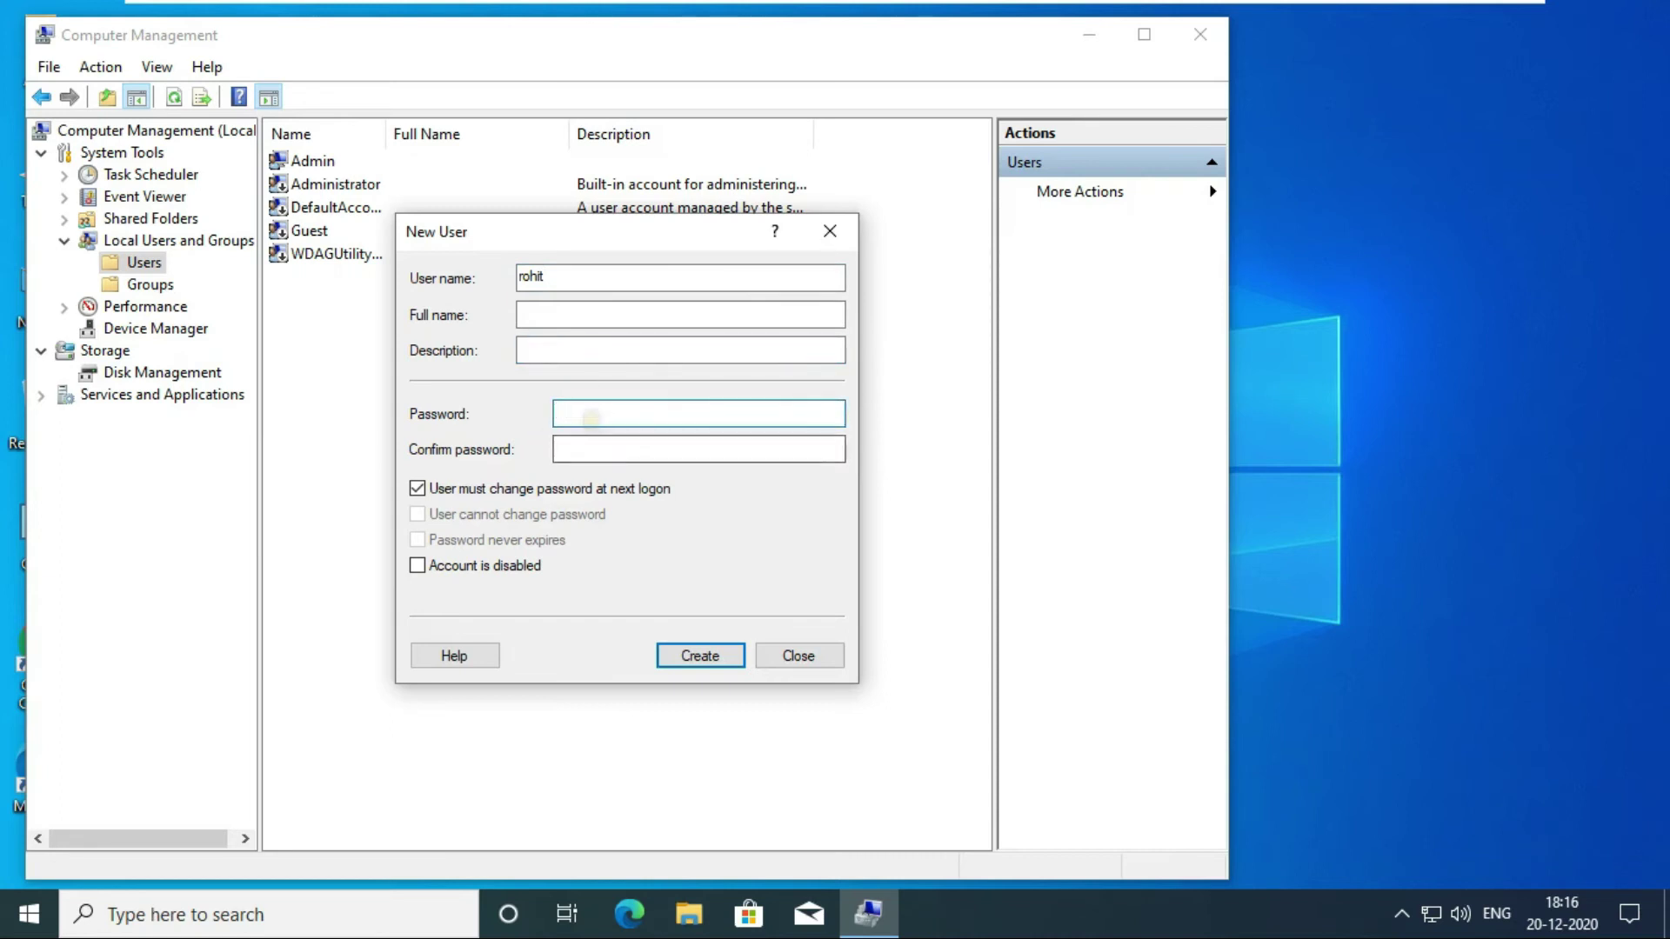
{"action": "type", "text": "123"}
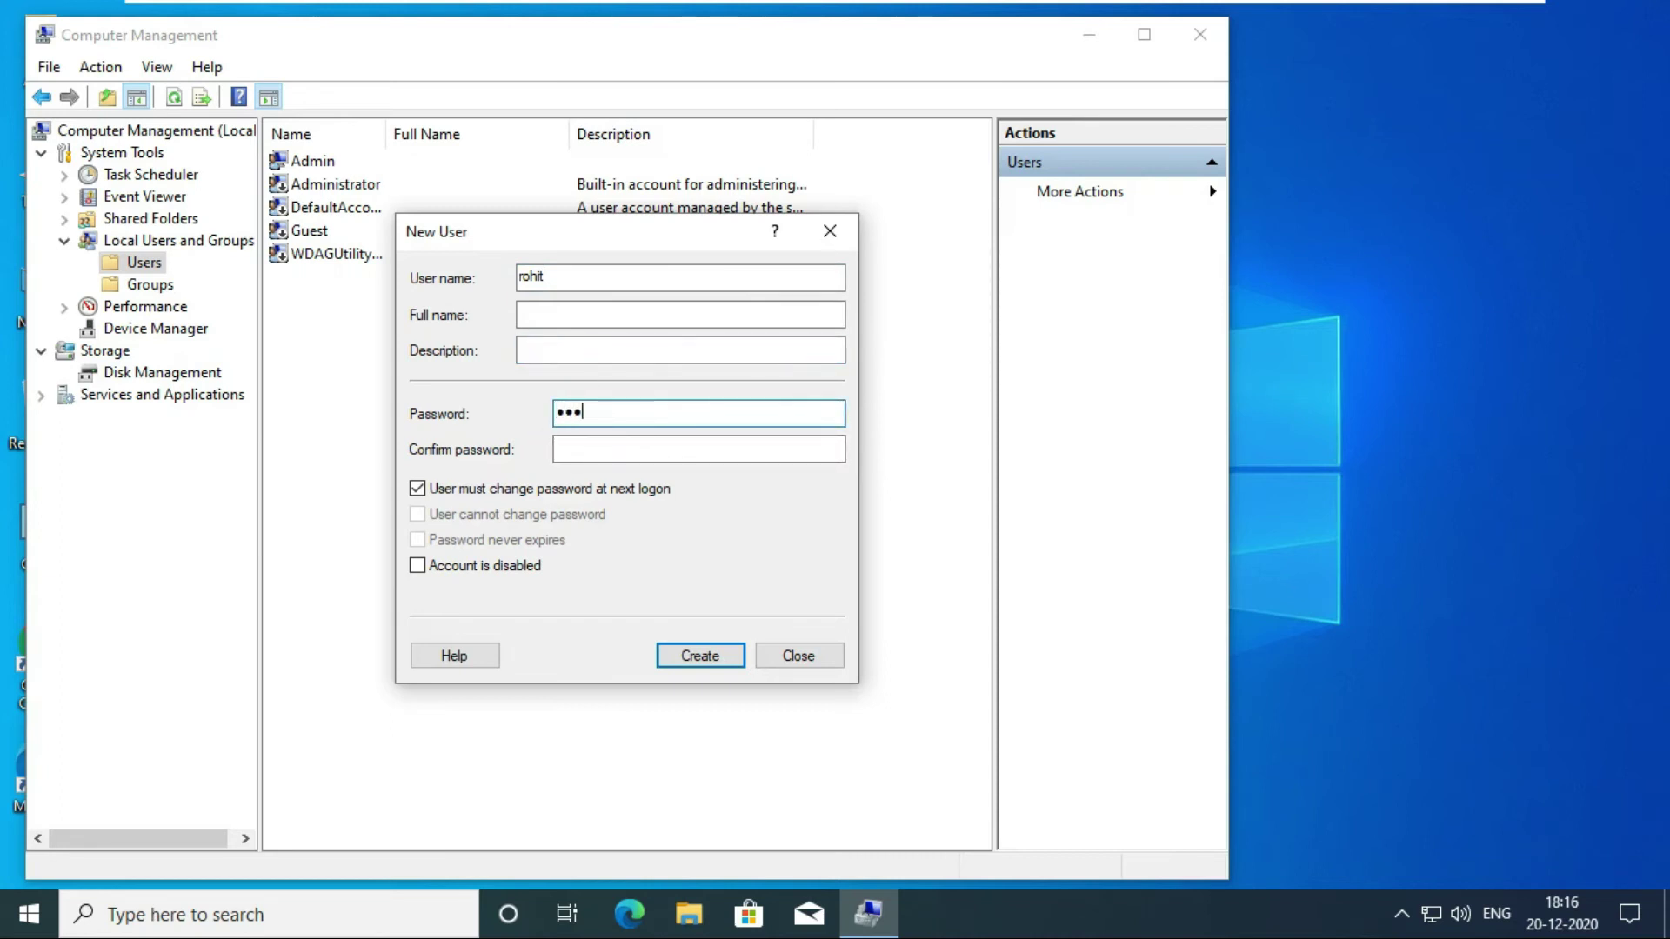
{"action": "left_click", "coordinate": [565, 448]}
{"action": "type", "text": "123"}
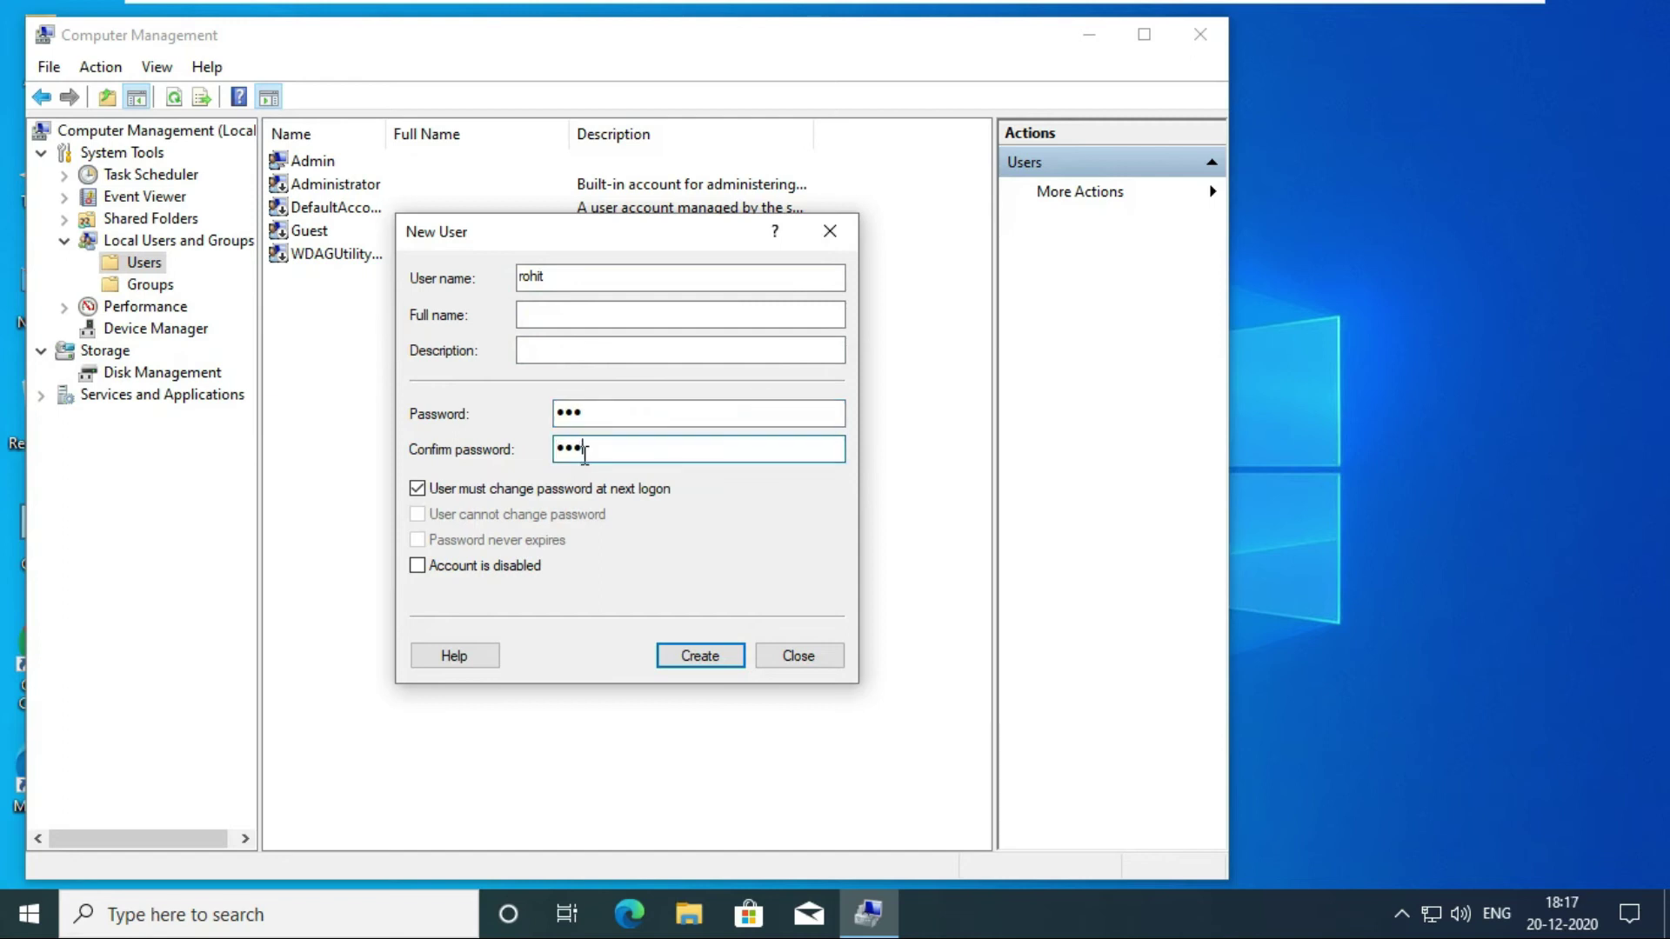
{"action": "left_click", "coordinate": [418, 488]}
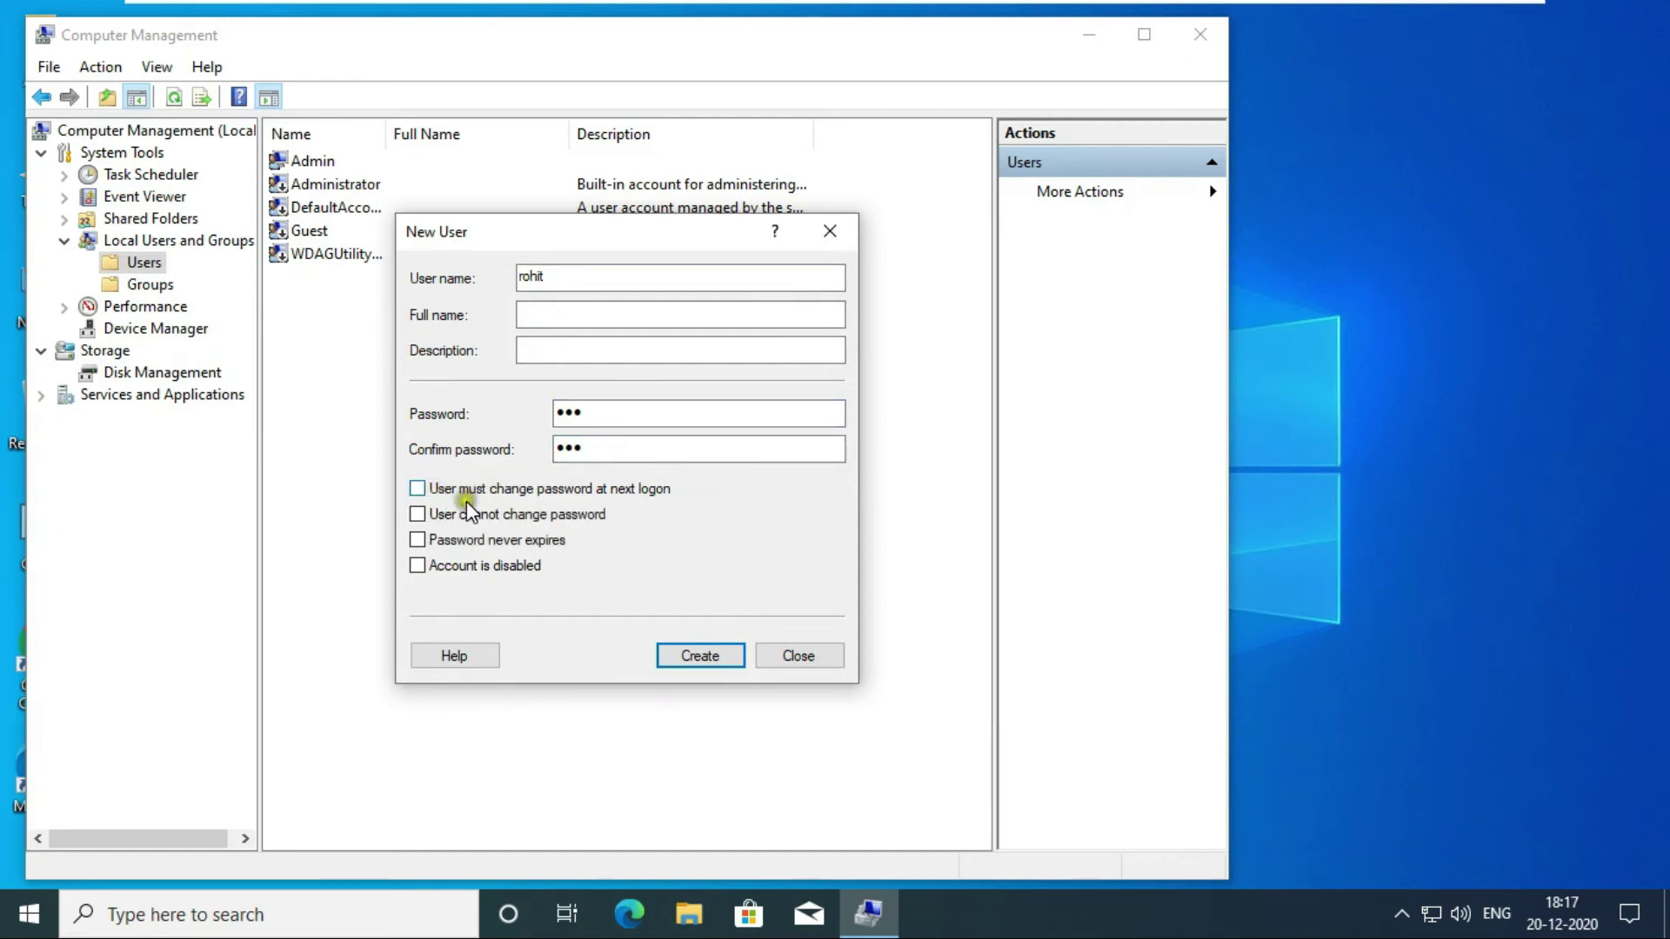
{"action": "left_click", "coordinate": [461, 514]}
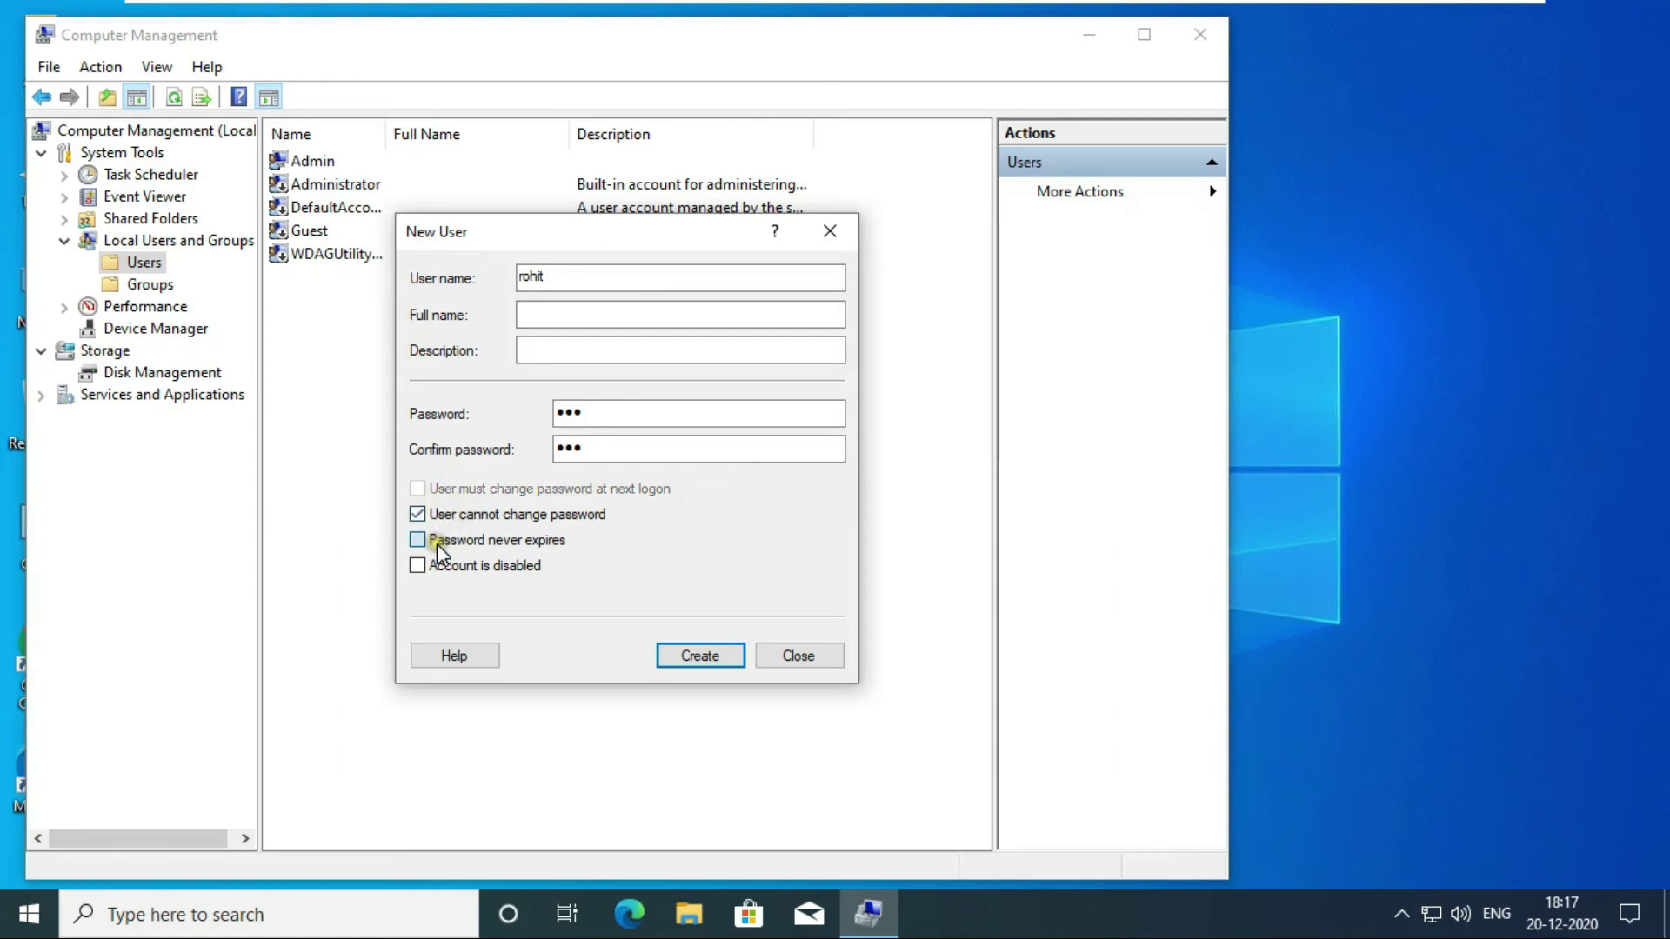
Attempt creation, dismiss the policy error, and enter a 7-character password in both fields.
{"action": "left_click", "coordinate": [698, 657]}
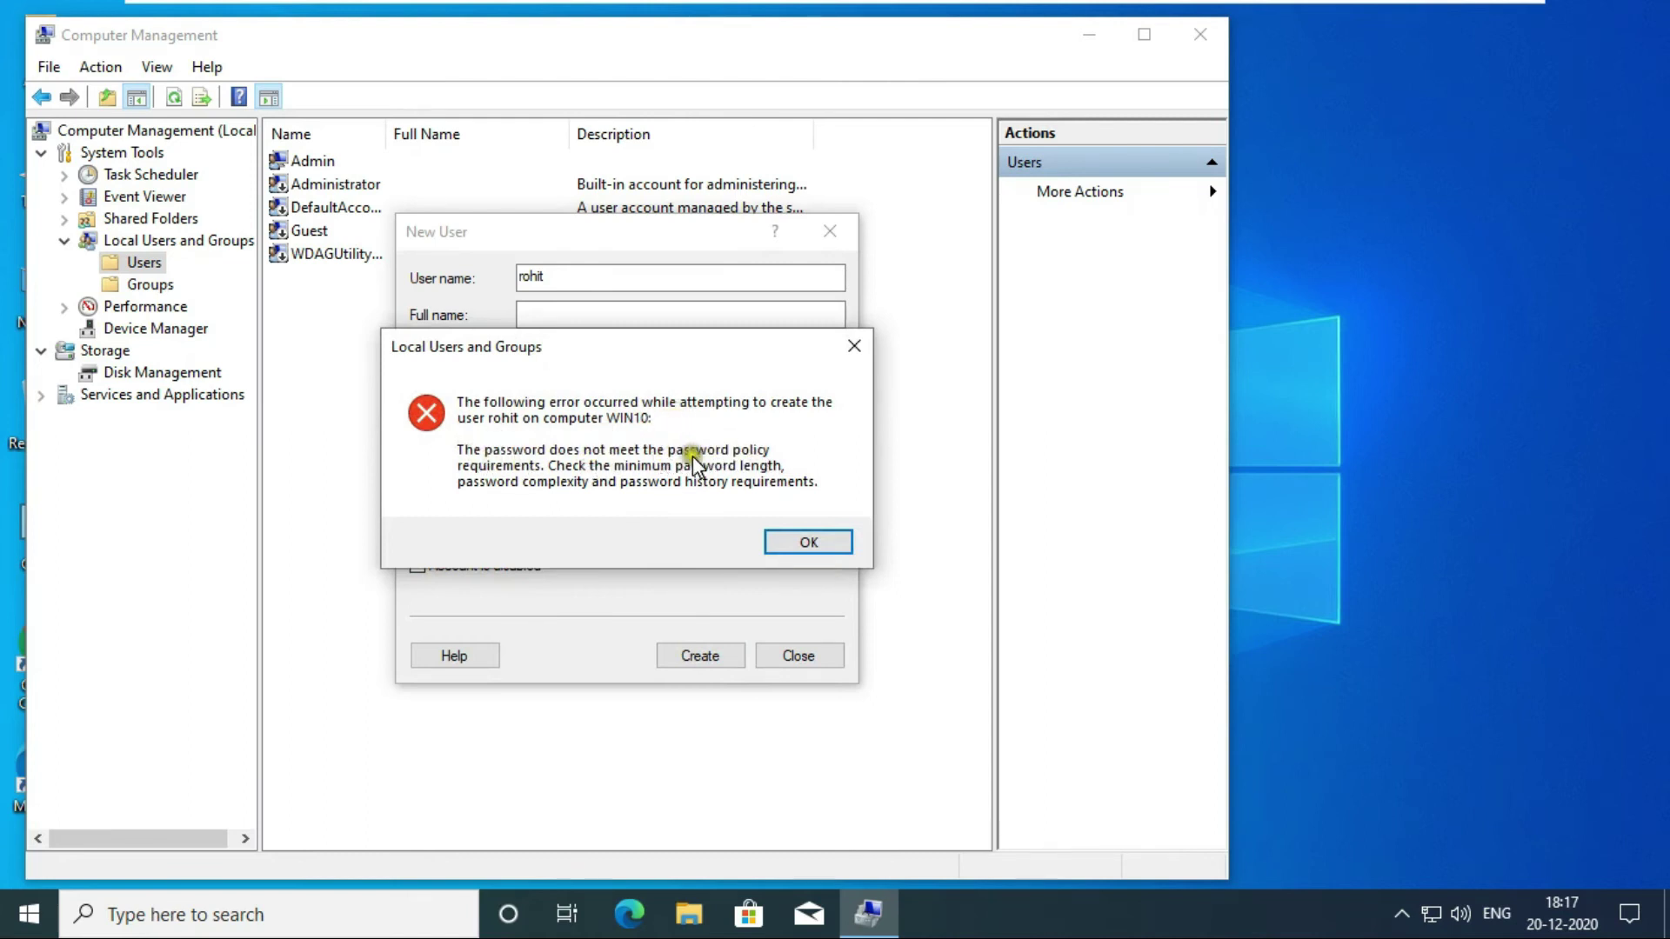
{"action": "left_click", "coordinate": [828, 549]}
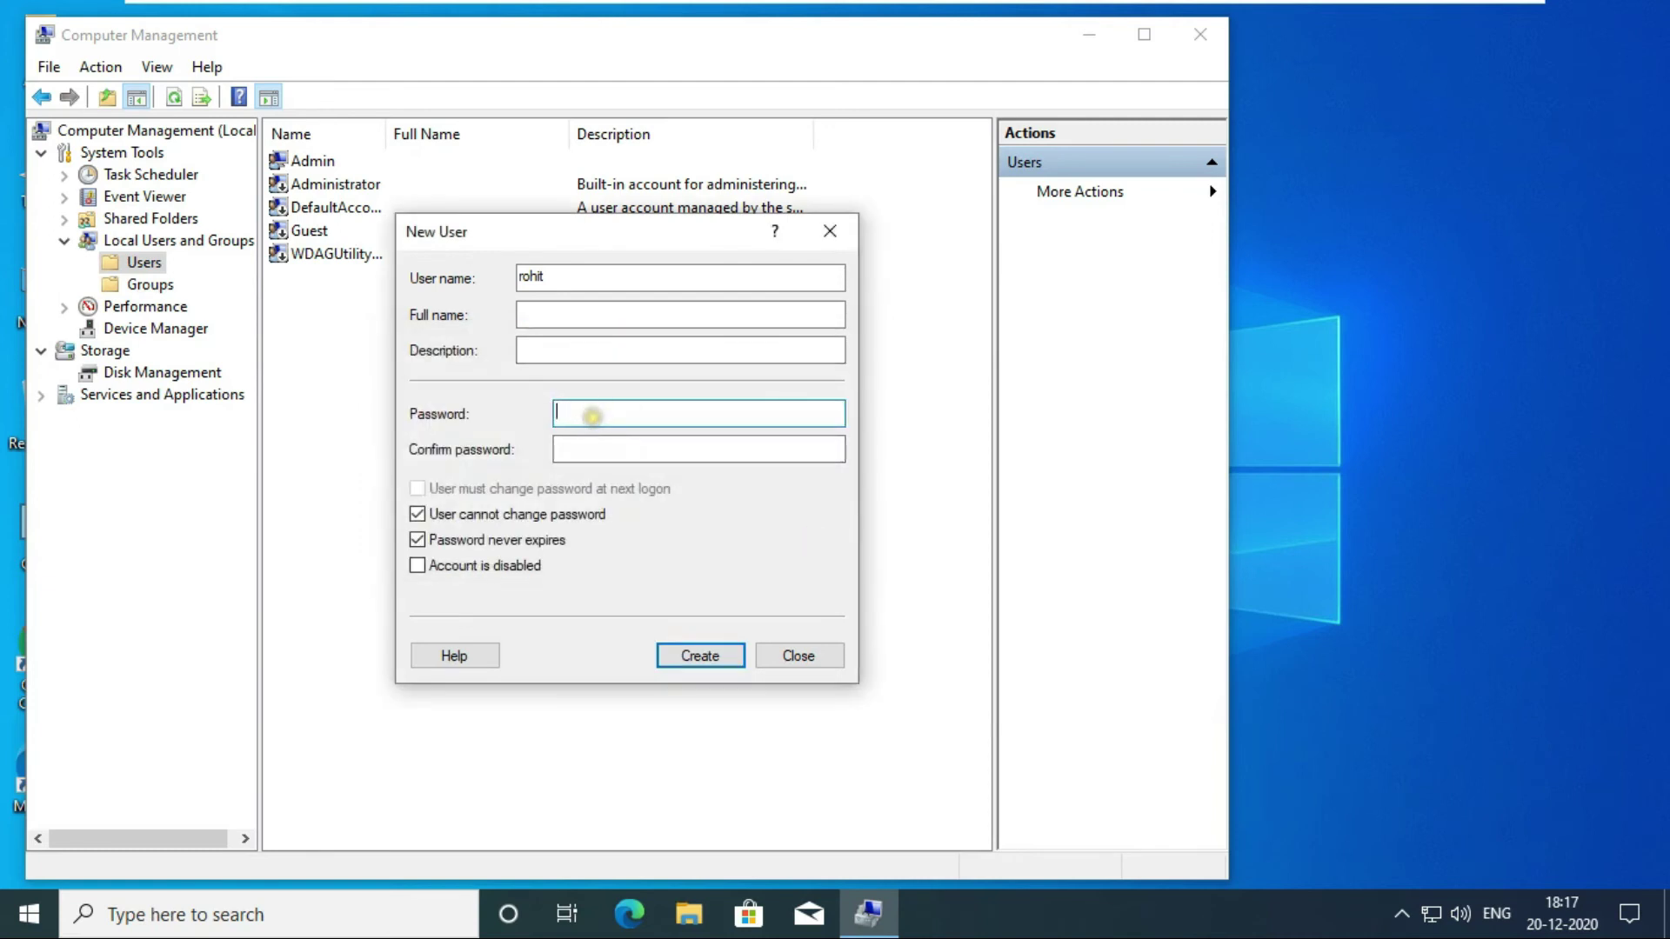
{"action": "type", "text": "1234567"}
{"action": "left_click", "coordinate": [583, 443]}
{"action": "type", "text": "1234567"}
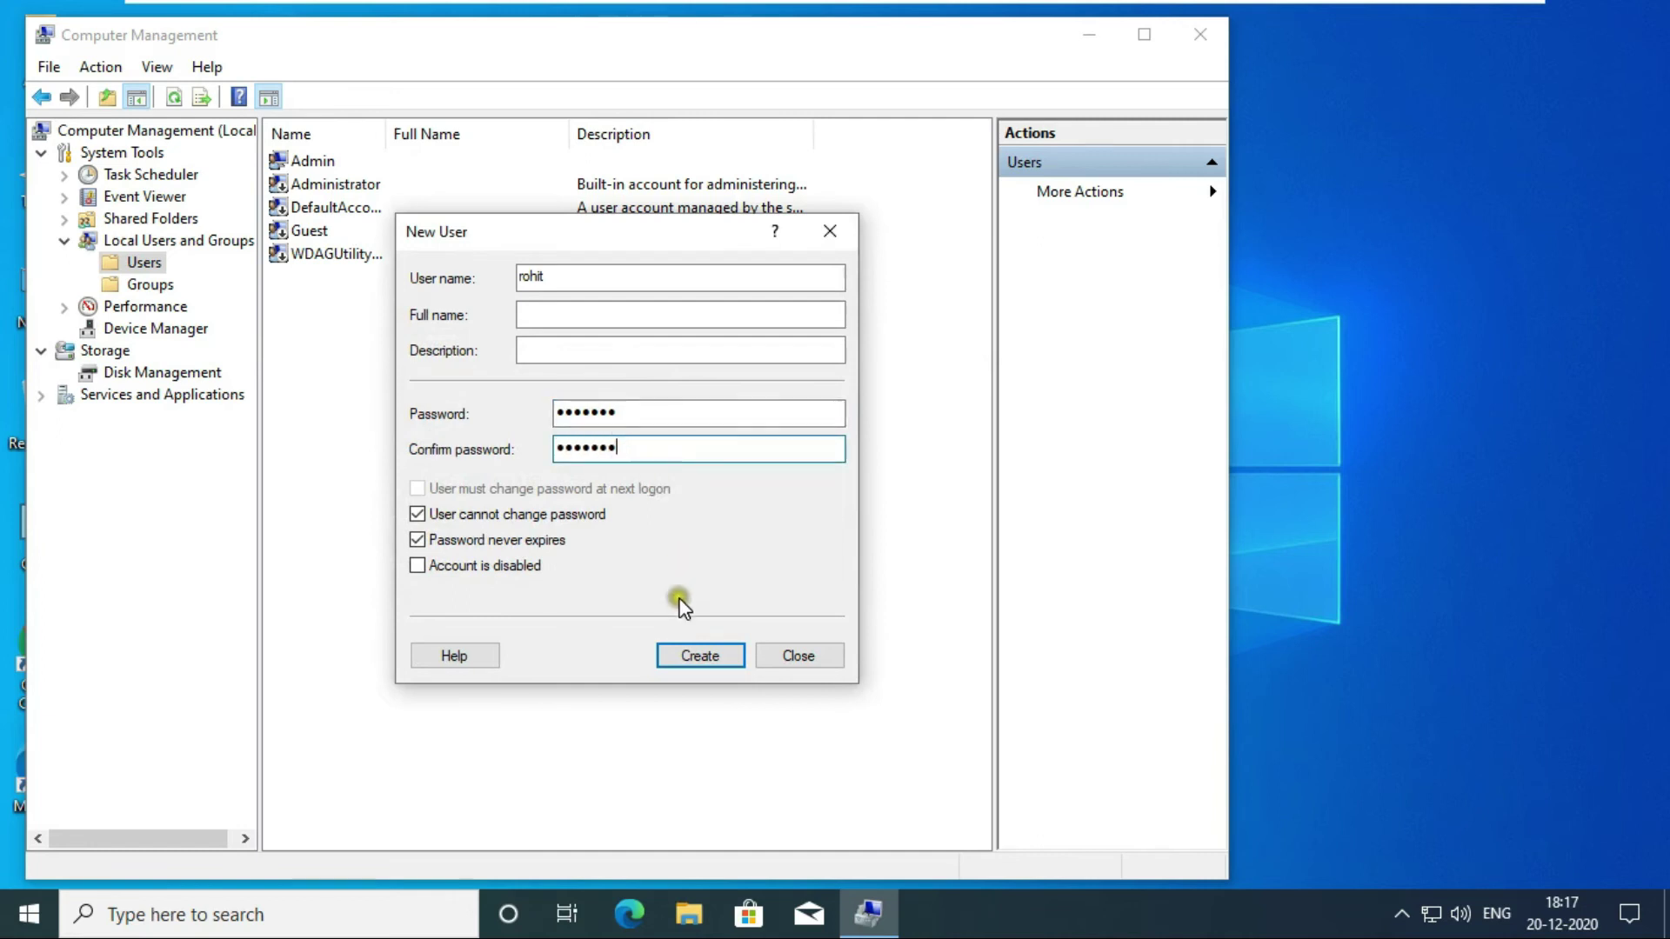
Attempt to create the account with the 7-character password and acknowledge the policy rejection.
{"action": "left_click", "coordinate": [698, 655]}
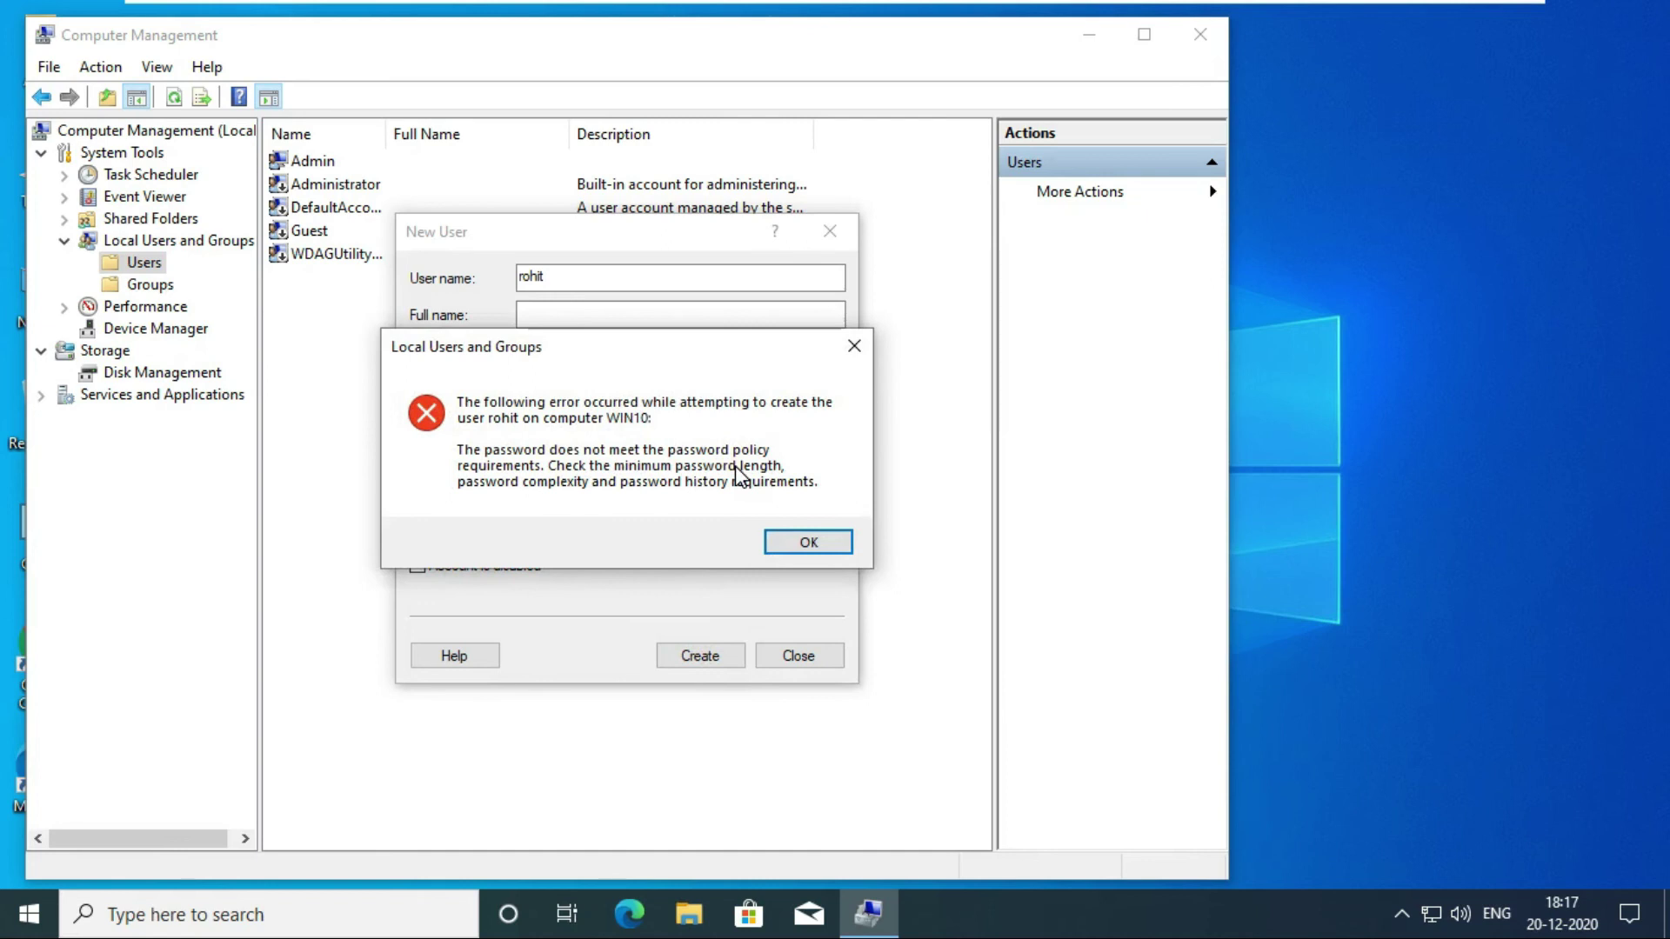
{"action": "left_click", "coordinate": [793, 544]}
Re-enter a 7-character password in both password fields, create the local user, and close the form.
{"action": "left_click", "coordinate": [793, 543]}
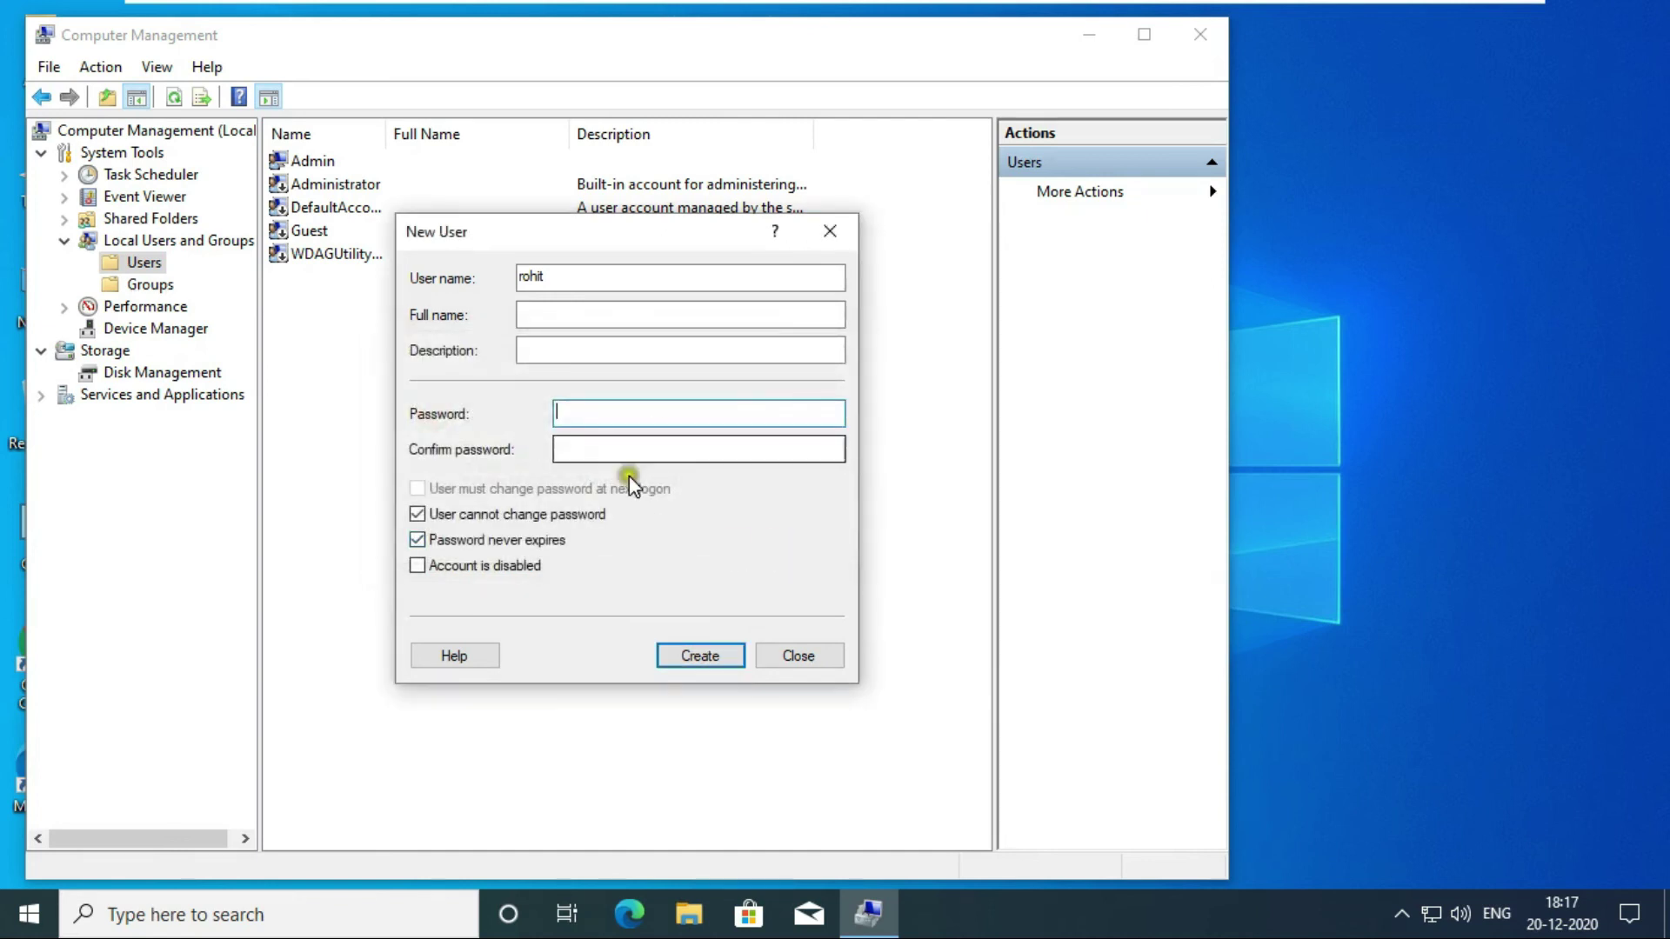
{"action": "type", "text": "123"}
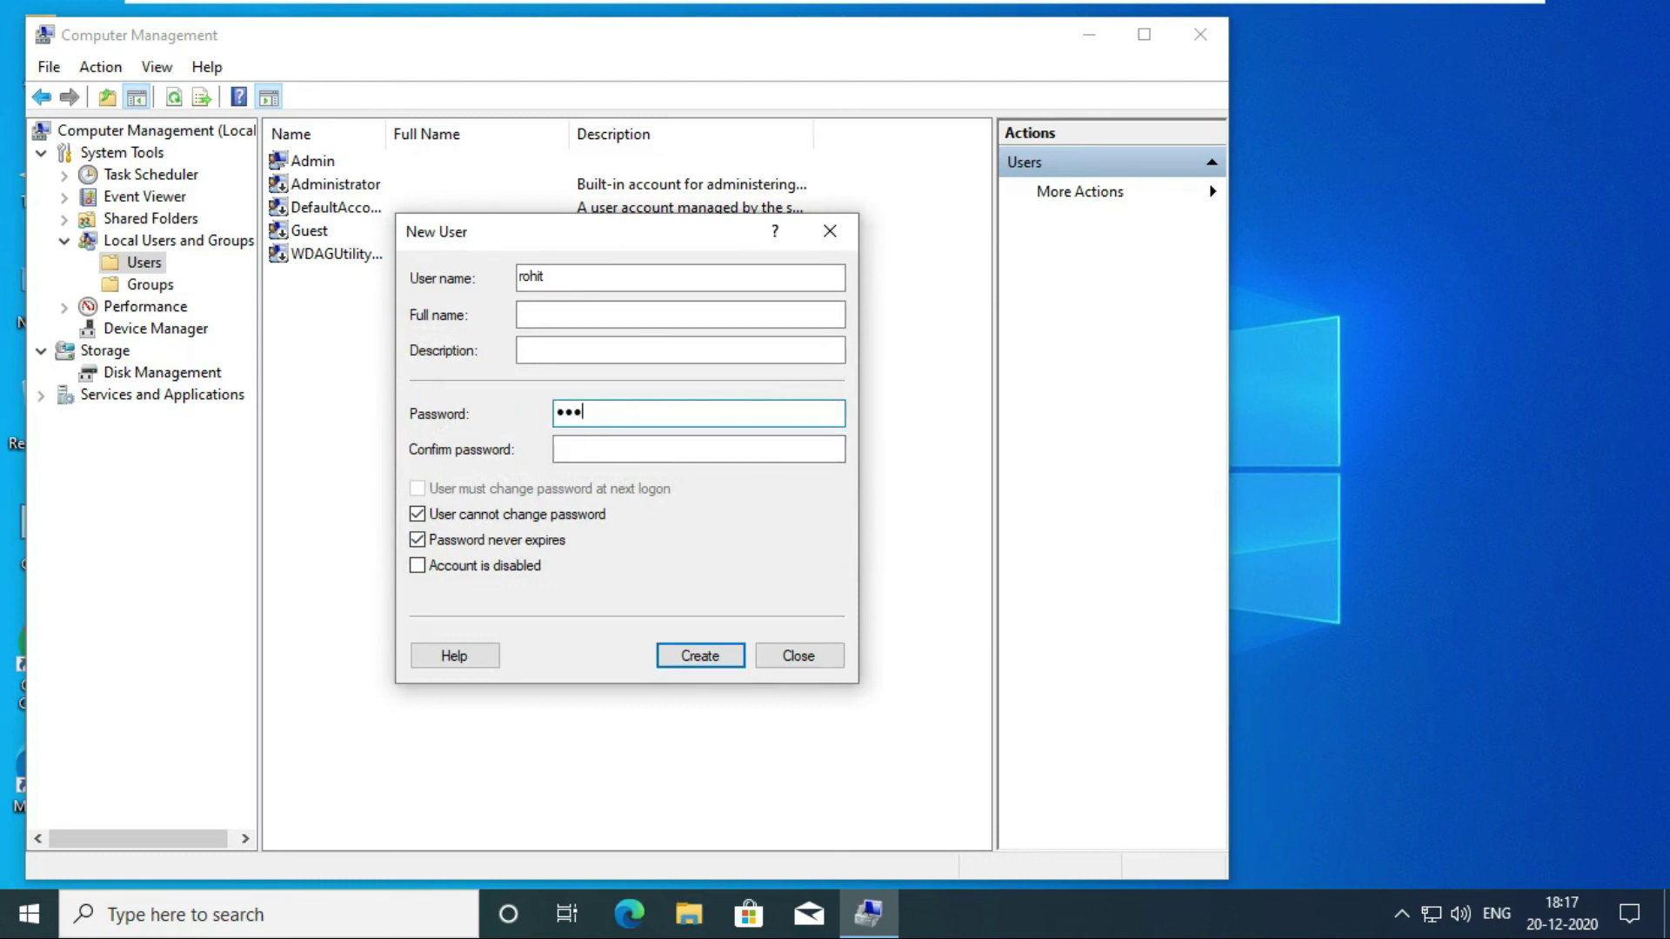
{"action": "type", "text": "4567"}
{"action": "left_click", "coordinate": [585, 449]}
{"action": "type", "text": "1234"}
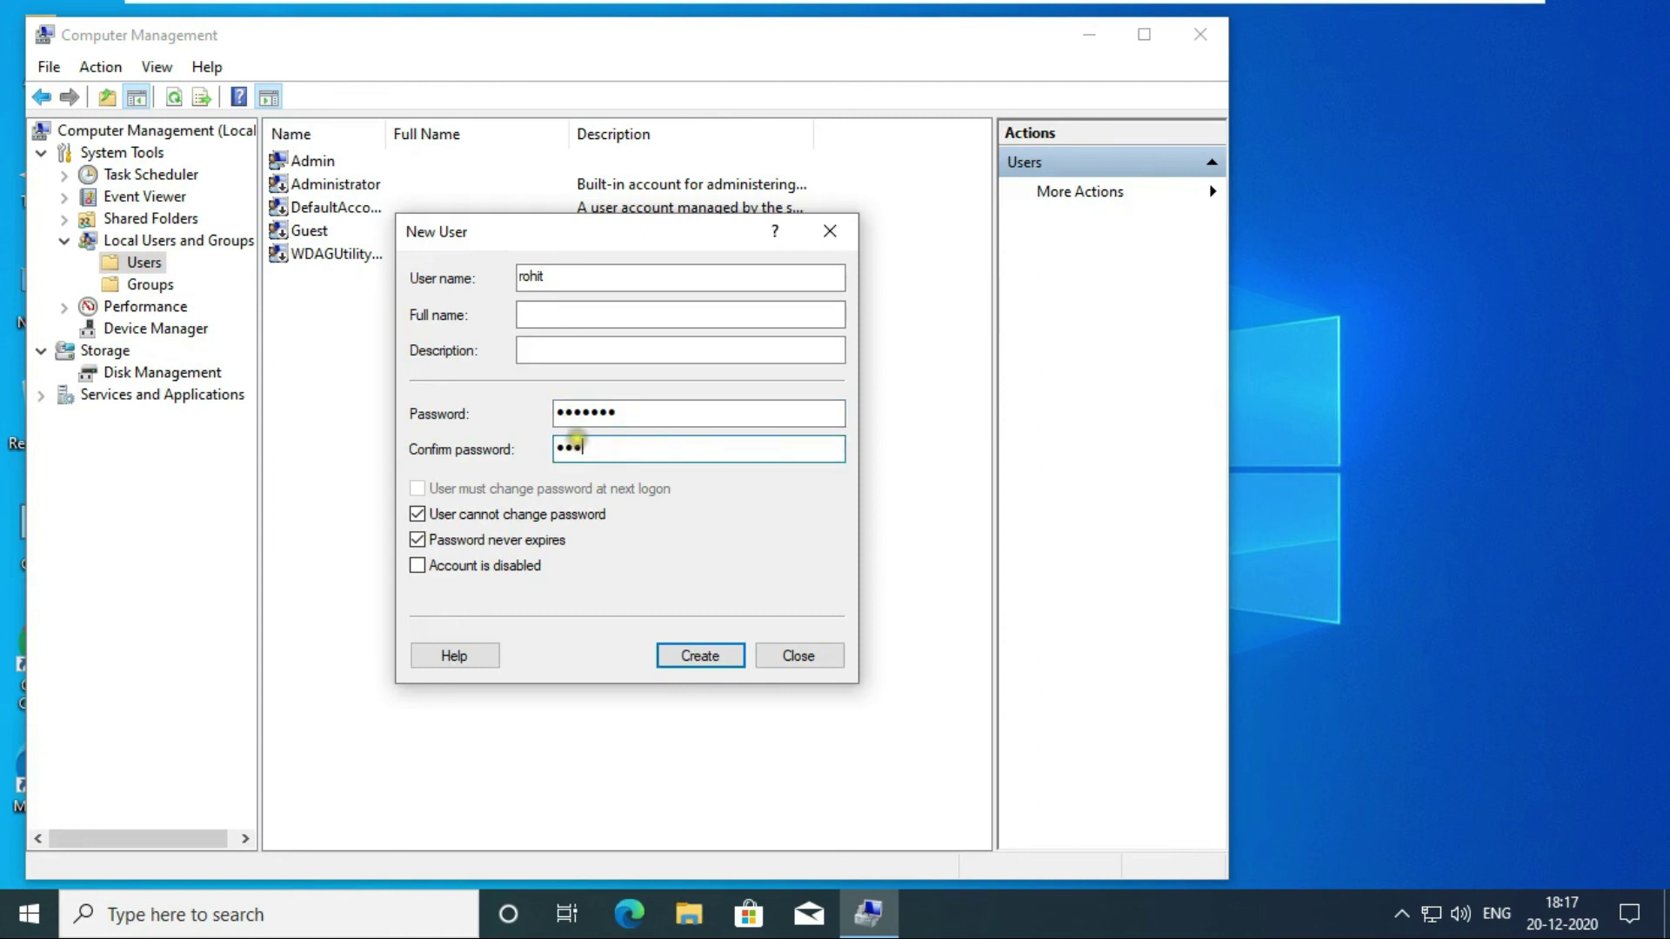
{"action": "type", "text": "567"}
{"action": "left_click", "coordinate": [701, 656]}
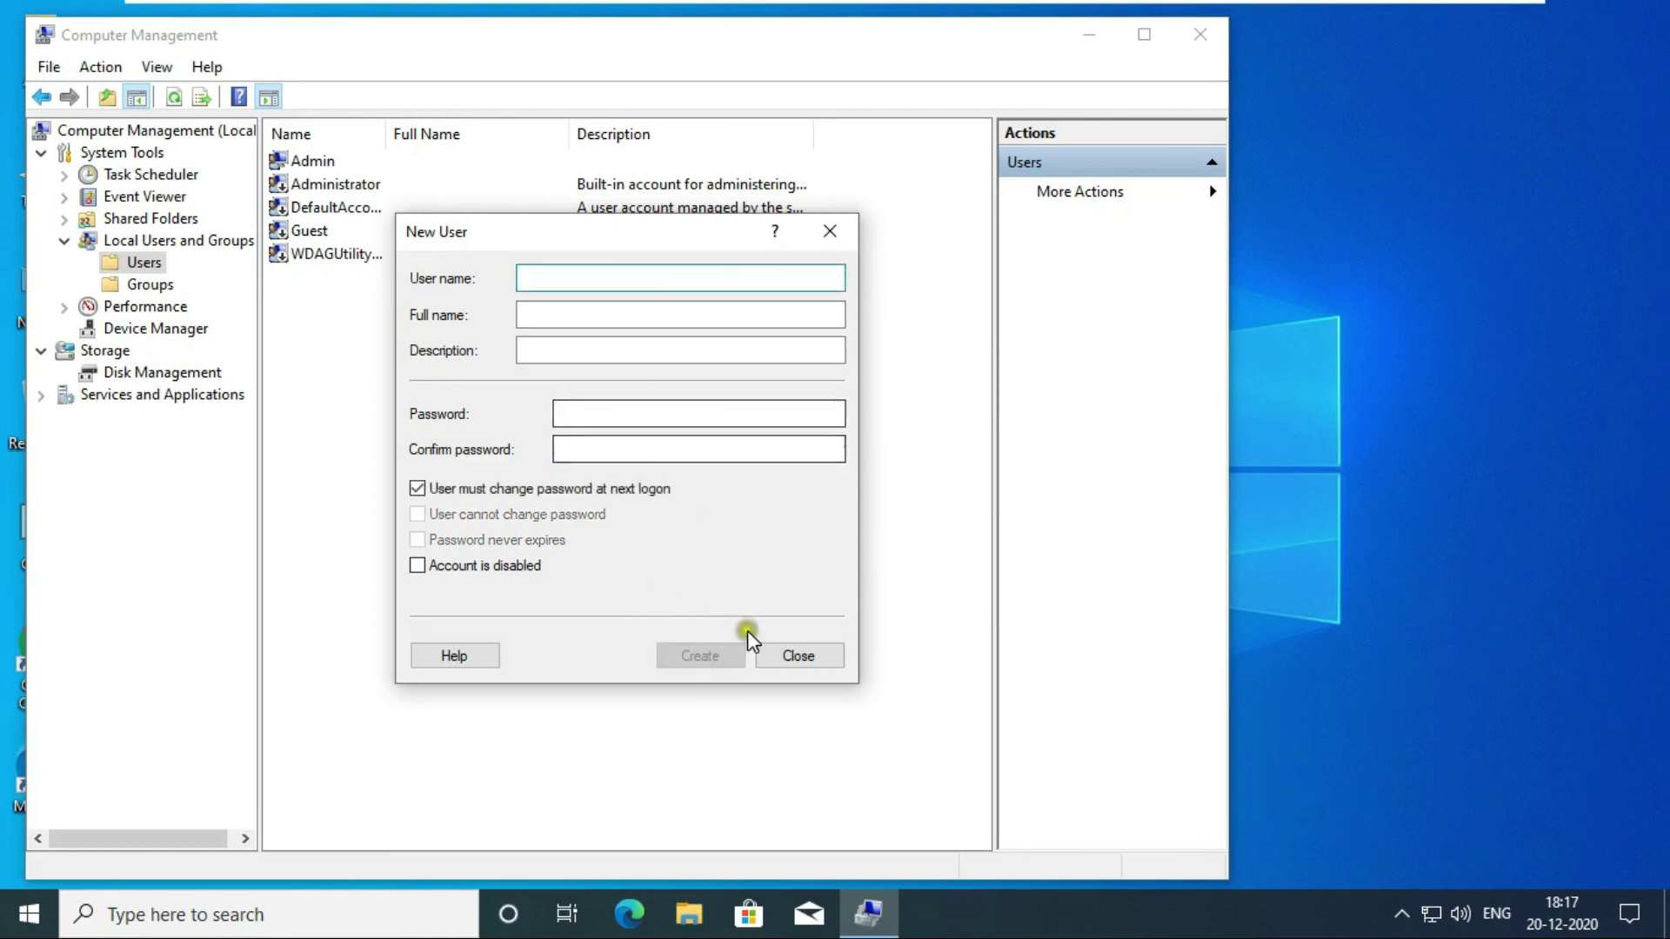
{"action": "left_click", "coordinate": [787, 655]}
{"action": "left_click", "coordinate": [329, 254]}
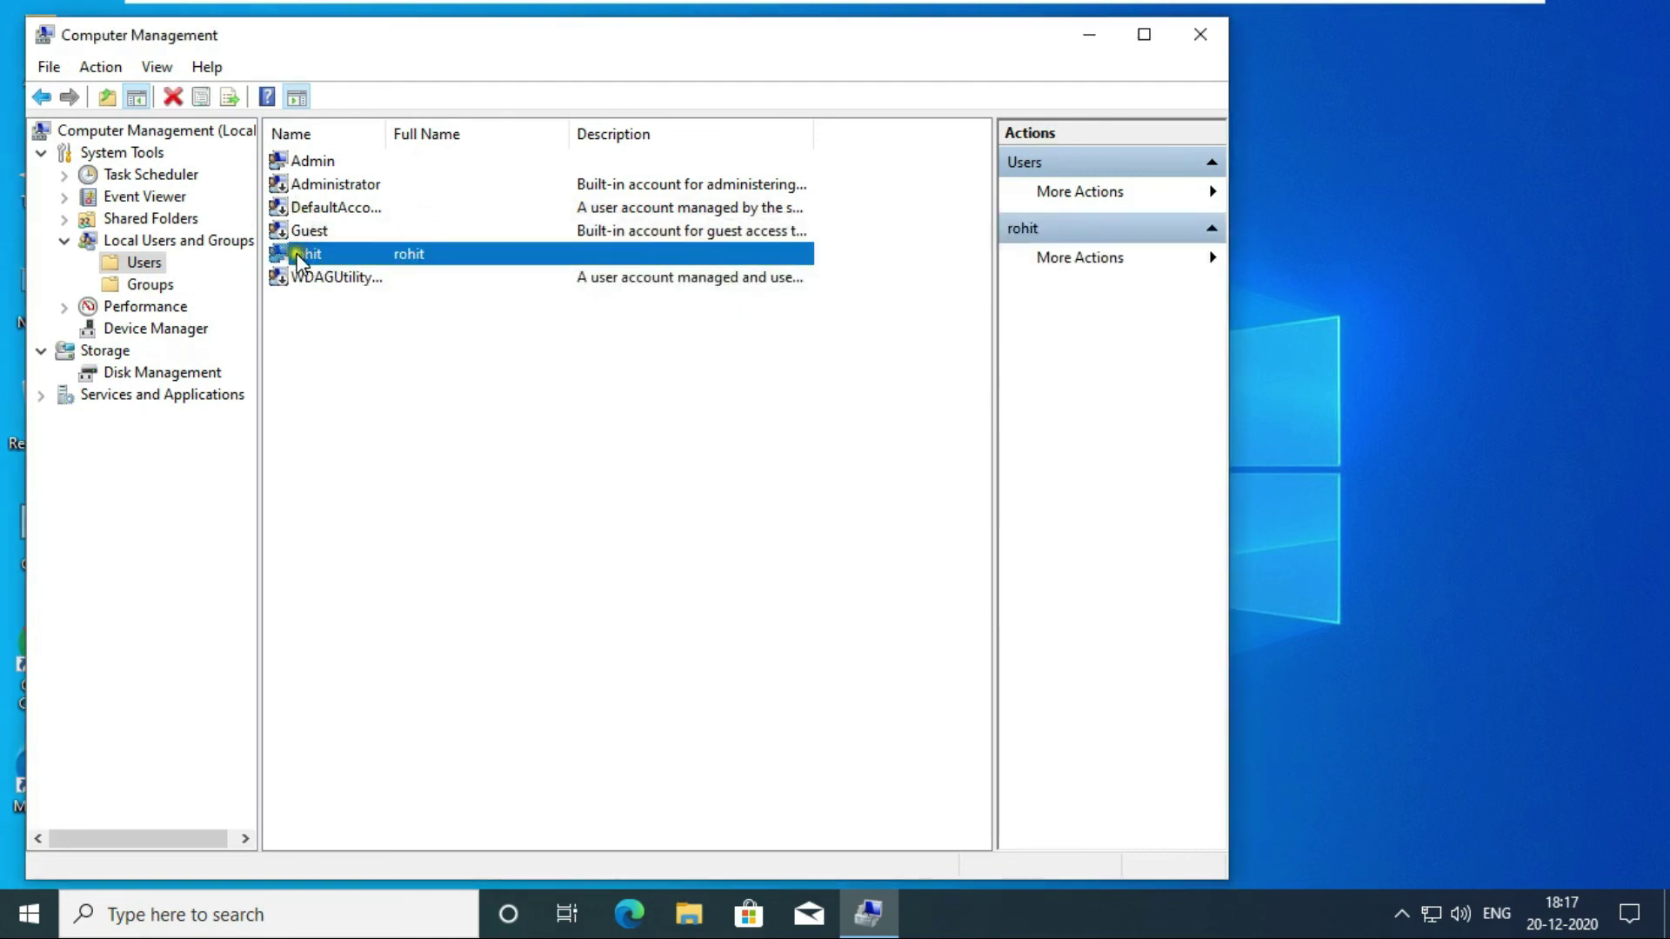